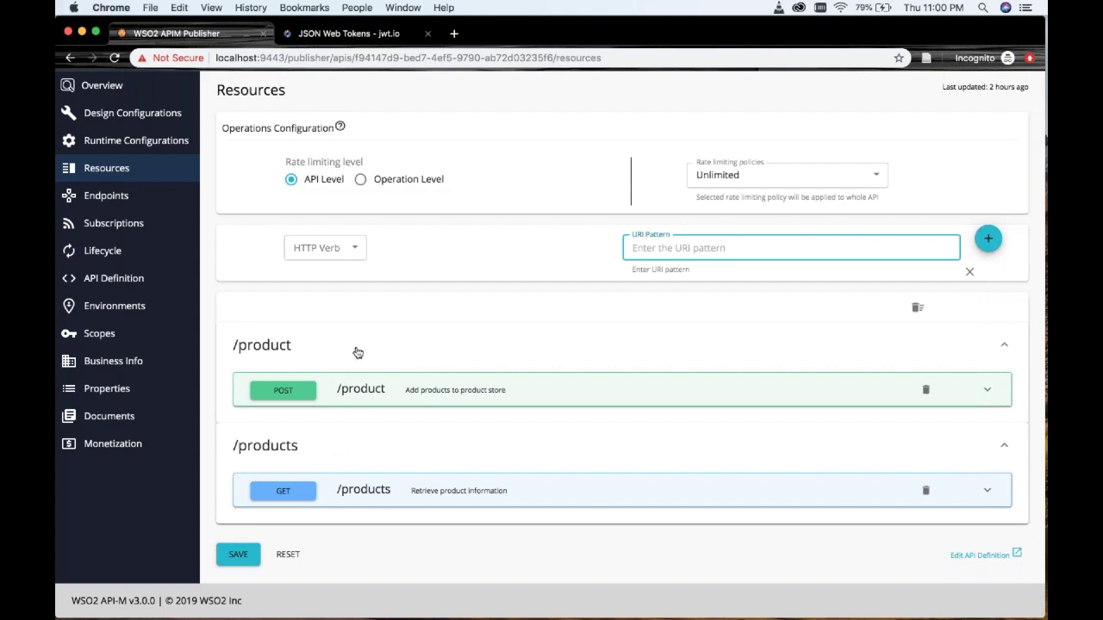
# - Check that add-products is bound to storeManager, then expand POST /product to see its operation scope
pyautogui.click(102, 334)
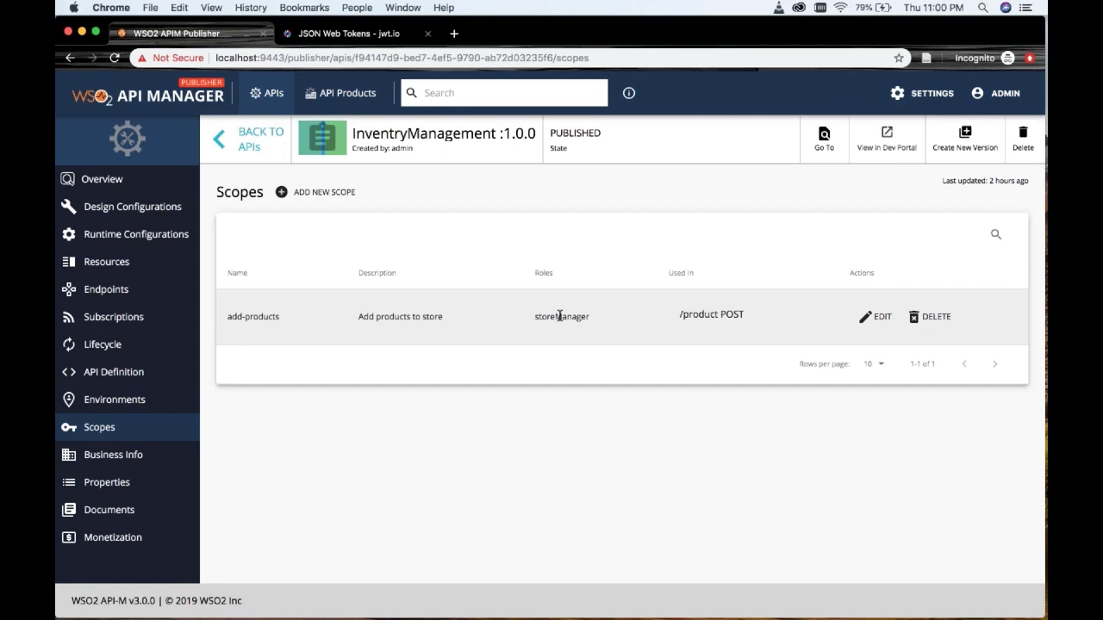
pyautogui.doubleClick(559, 316)
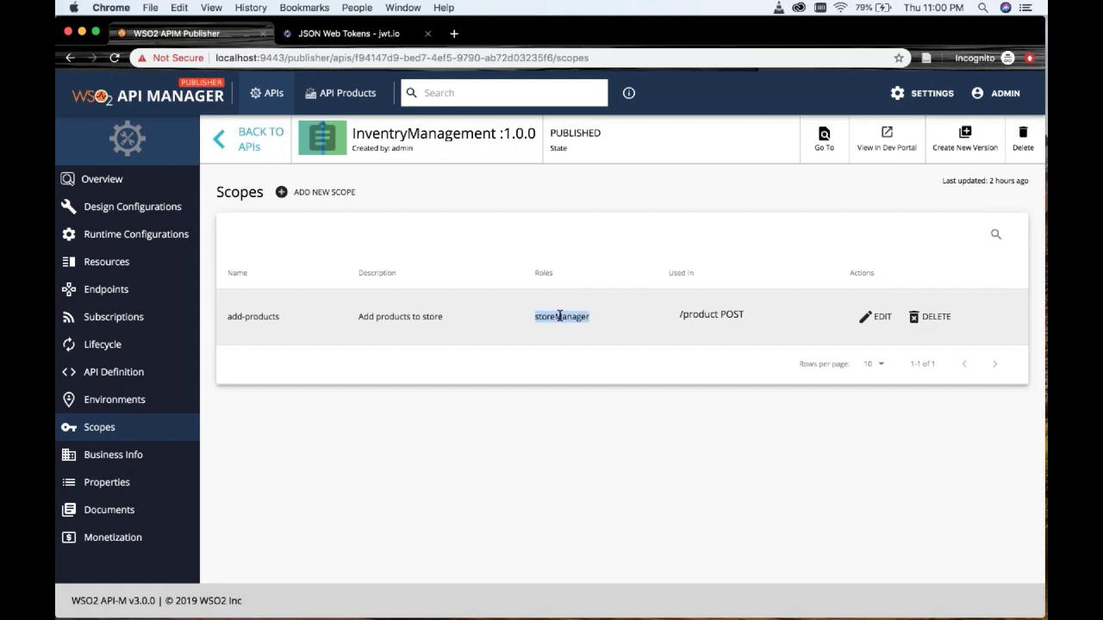
pyautogui.click(138, 267)
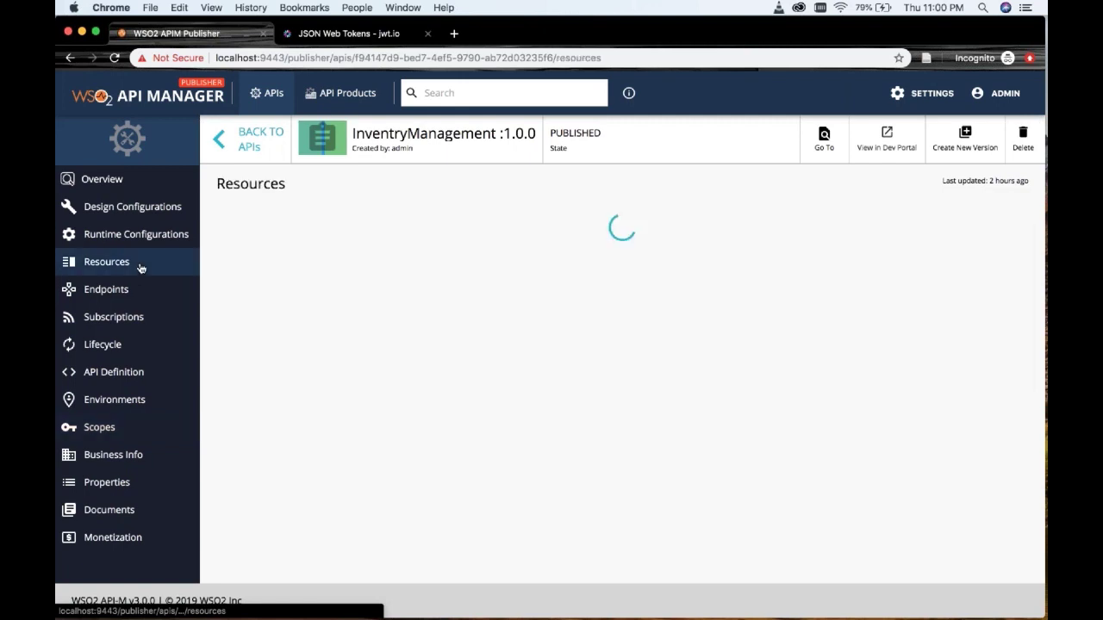
pyautogui.scroll(-2, 271, 395)
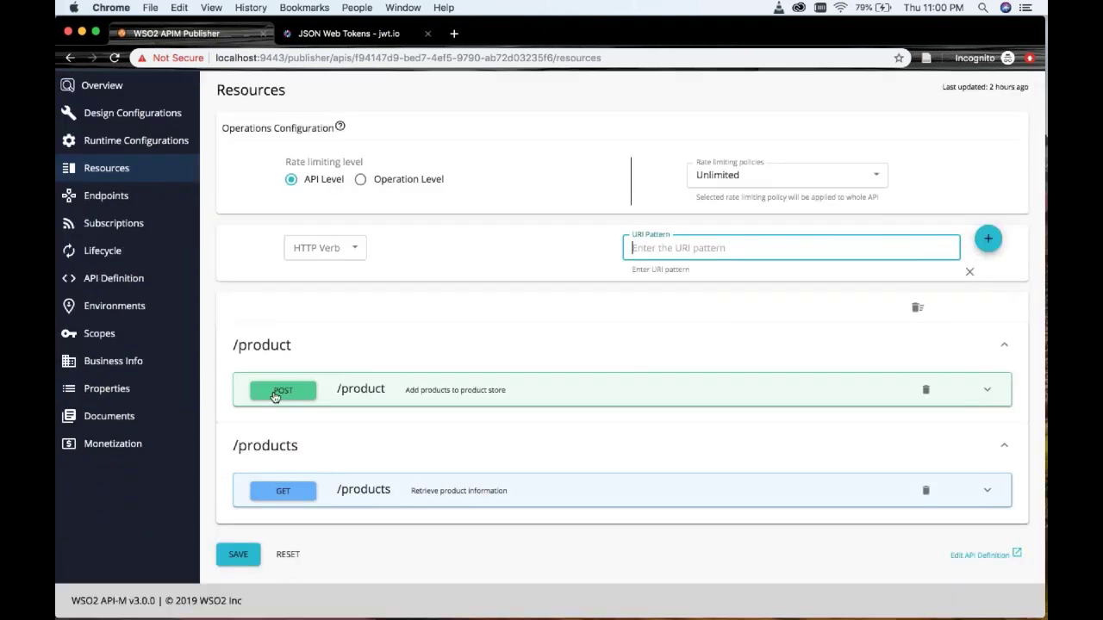
pyautogui.click(273, 395)
pyautogui.rightClick(381, 316)
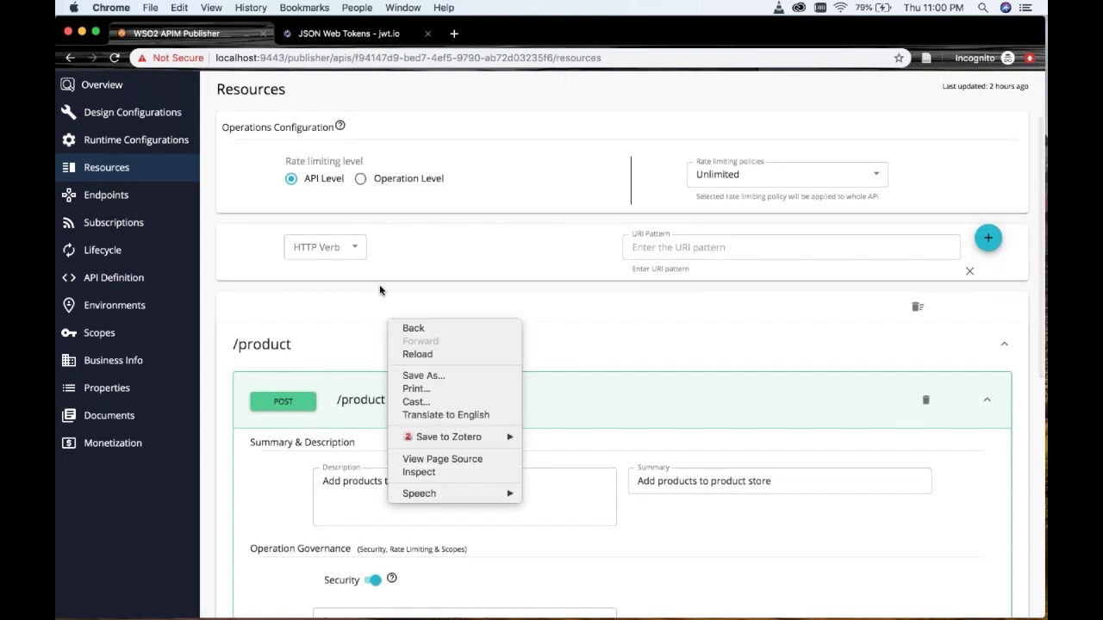
pyautogui.press('Escape')
pyautogui.scroll(-1, 382, 316)
pyautogui.scroll(-5, 551, 345)
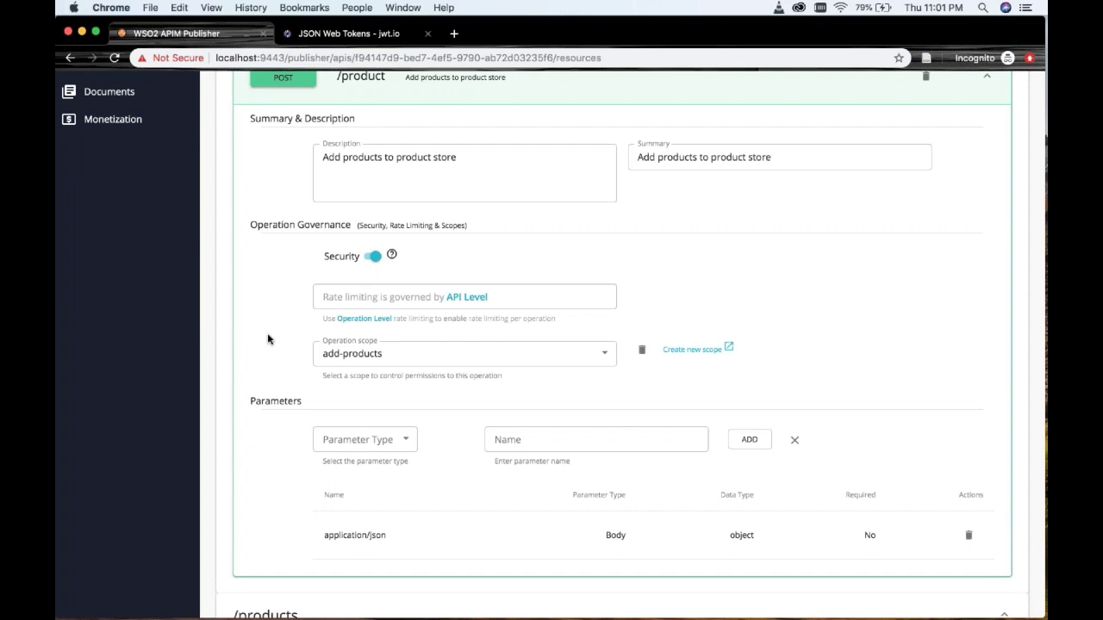
pyautogui.scroll(5, 270, 322)
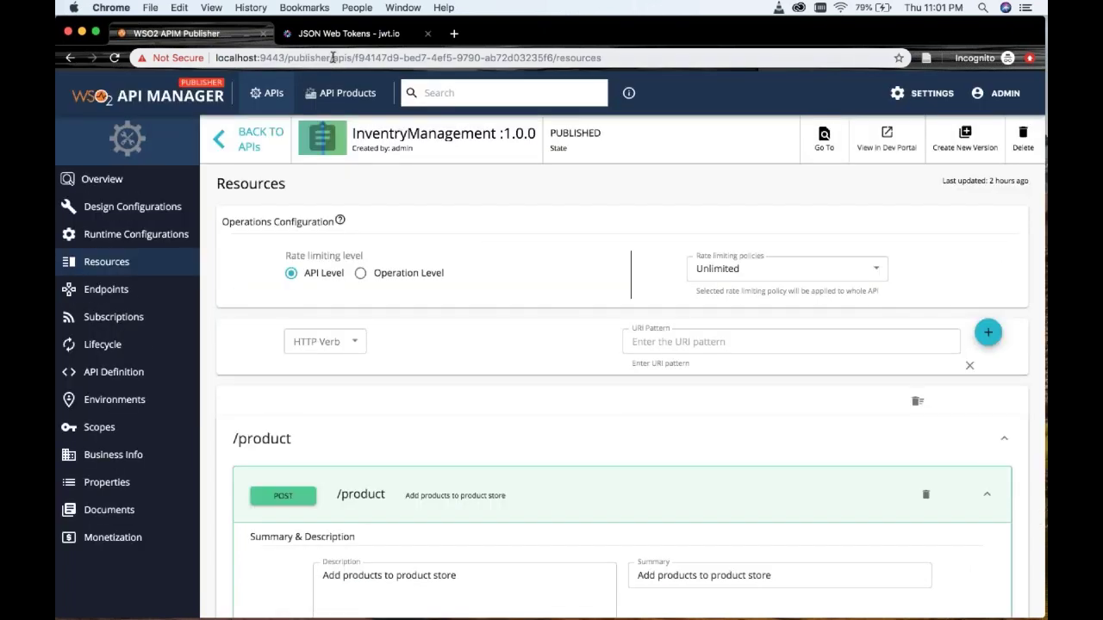
pyautogui.moveTo(330, 57); pyautogui.dragTo(218, 57)
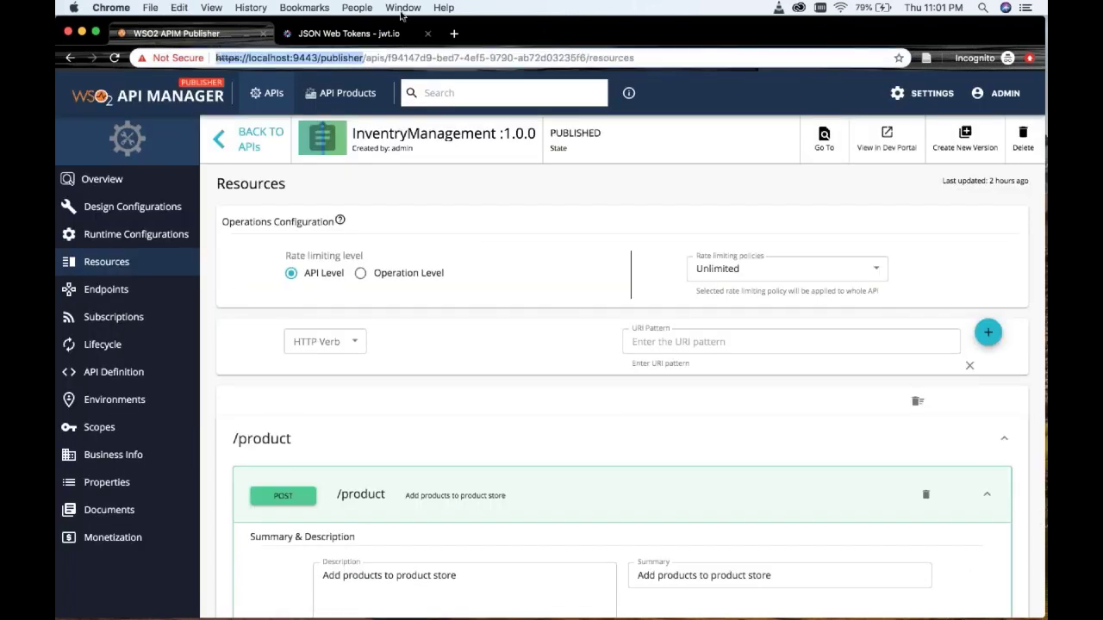
# - Load localhost:9443/devportal in a new tab and log the admin account out
pyautogui.click(453, 33)
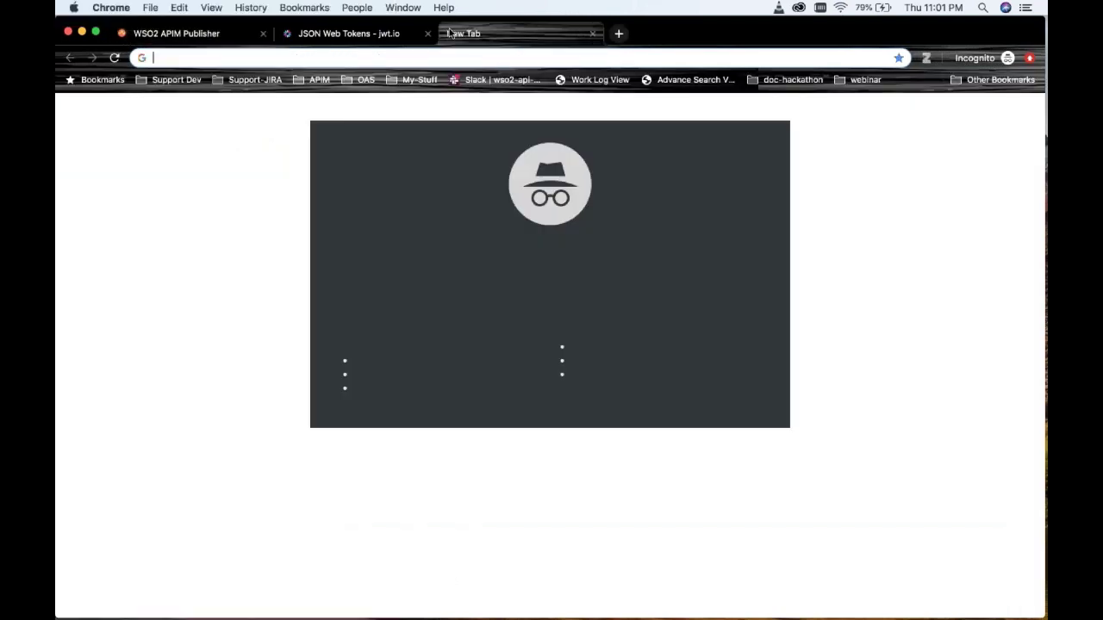
pyautogui.write('https://localhost:9443/')
pyautogui.write('devportal')
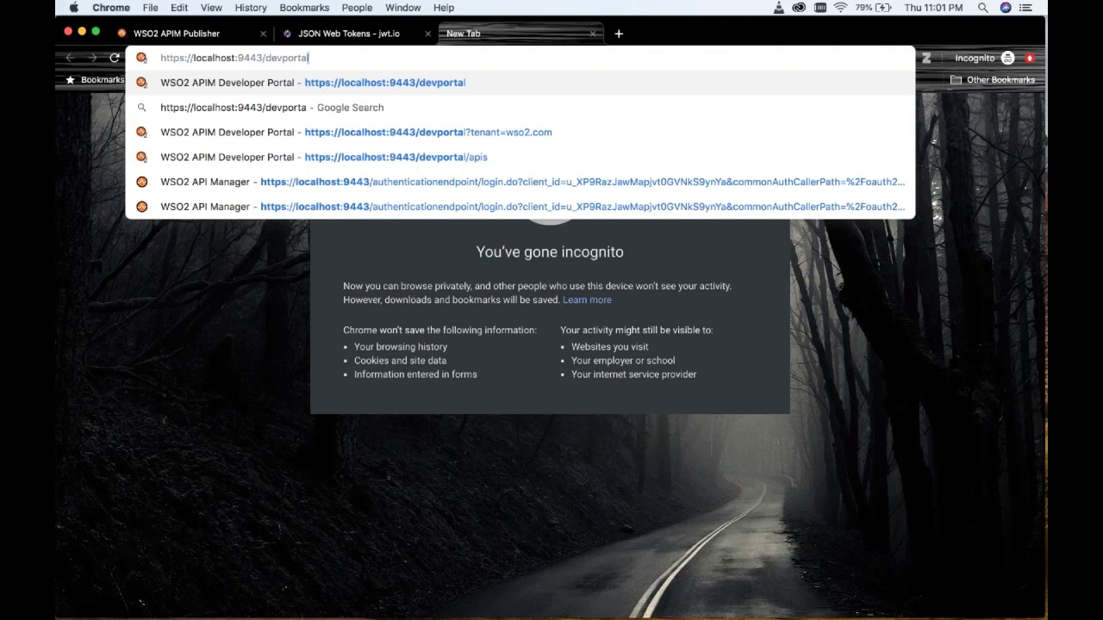
pyautogui.press('Return')
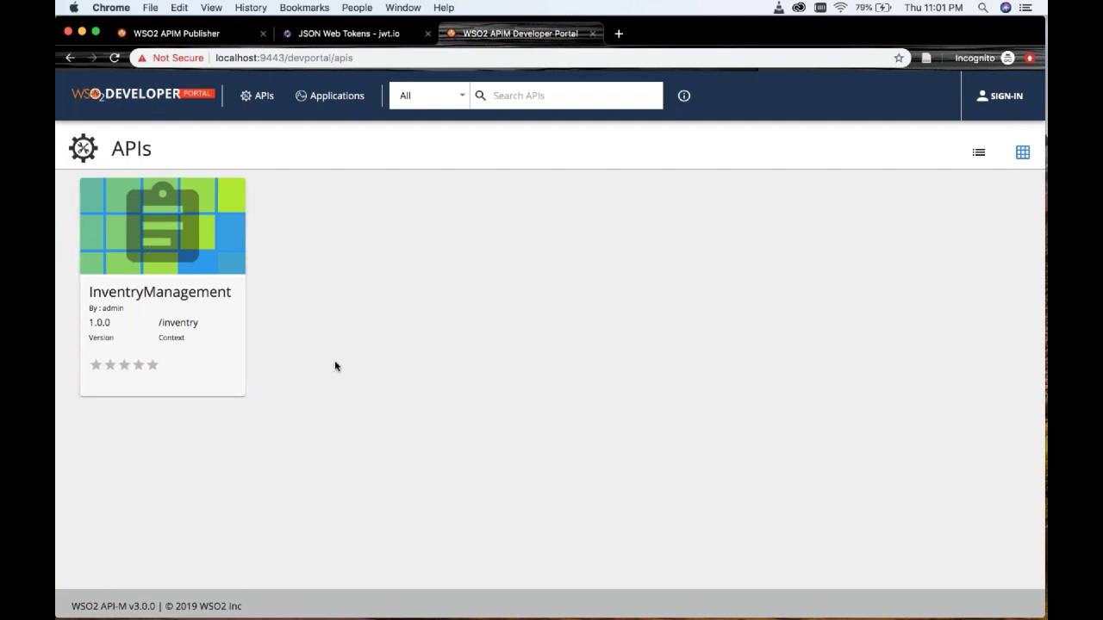
pyautogui.click(1009, 97)
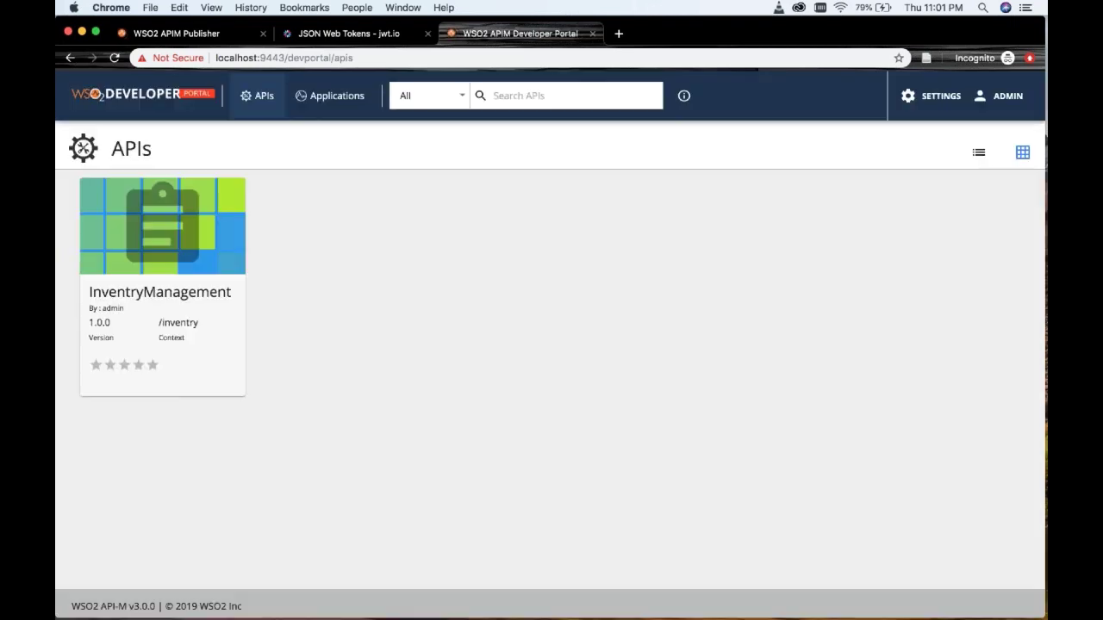
pyautogui.click(1001, 97)
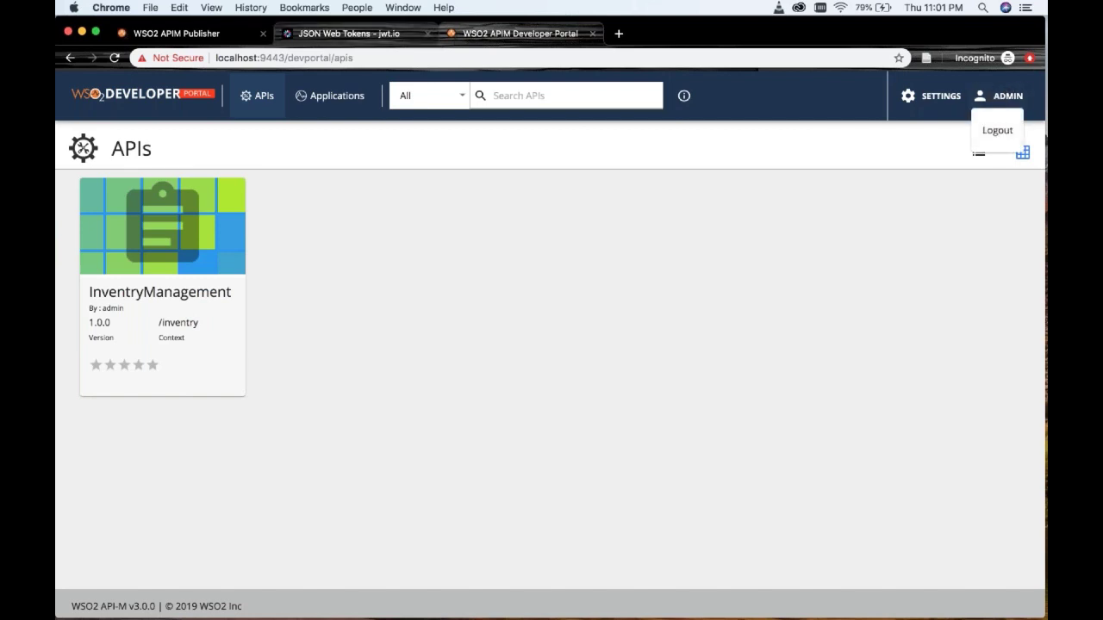
pyautogui.click(994, 134)
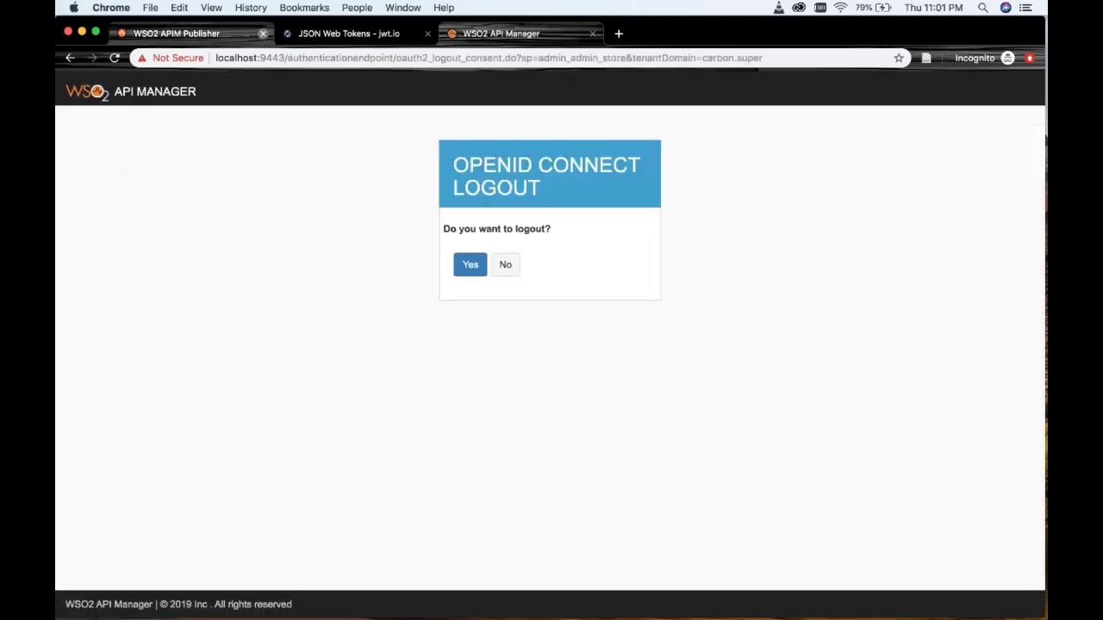
pyautogui.click(473, 268)
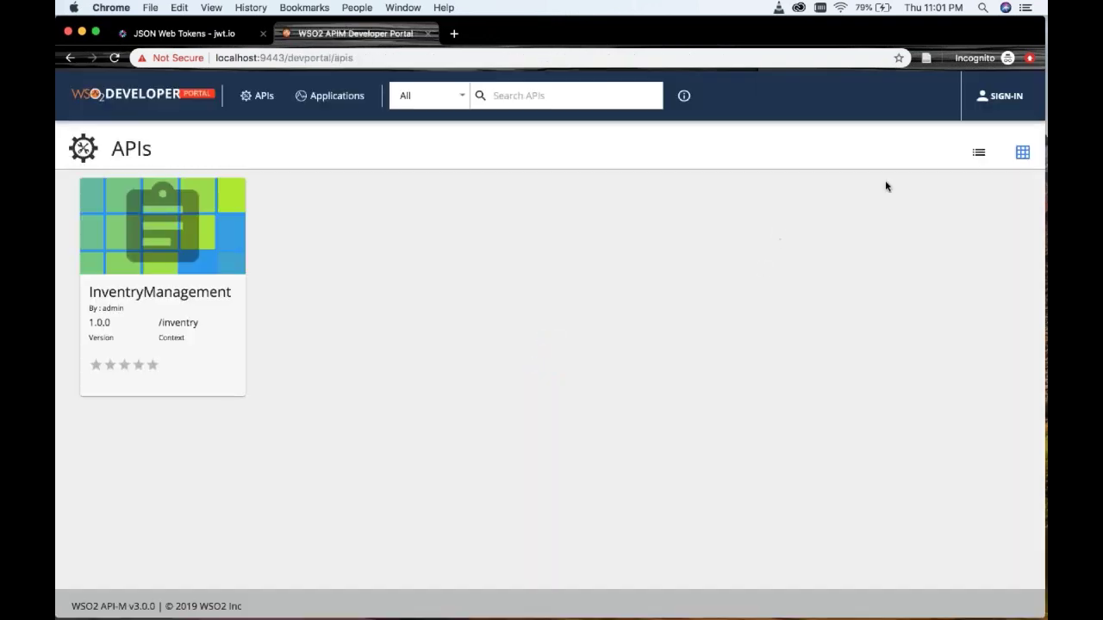
# - Sign in with the second user's username and password and open the InventryManagement API
pyautogui.click(1016, 97)
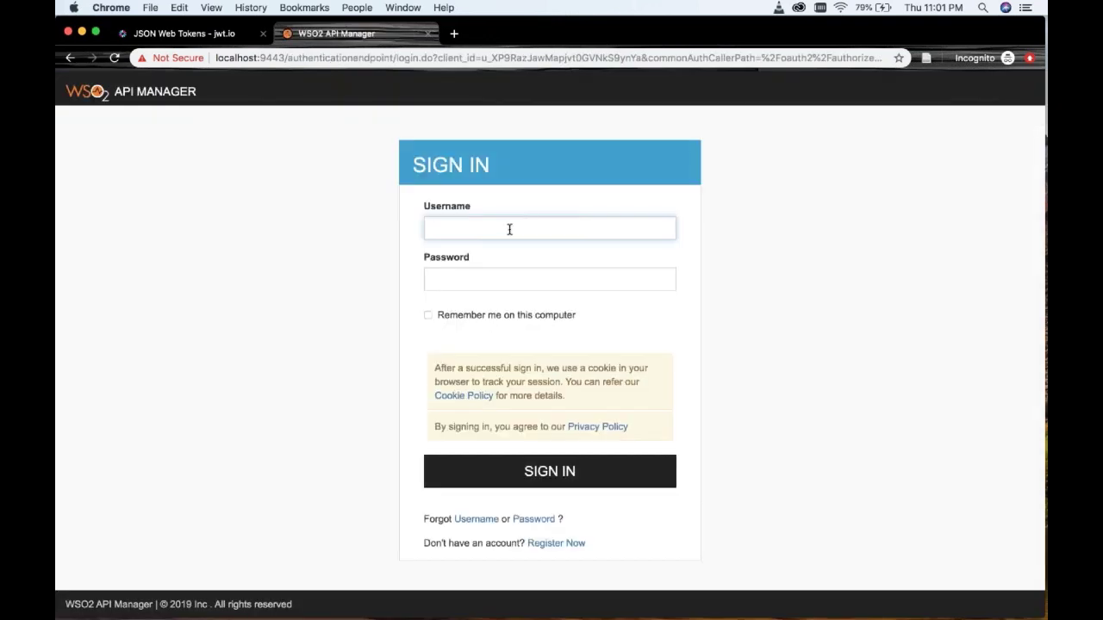
pyautogui.click(509, 229)
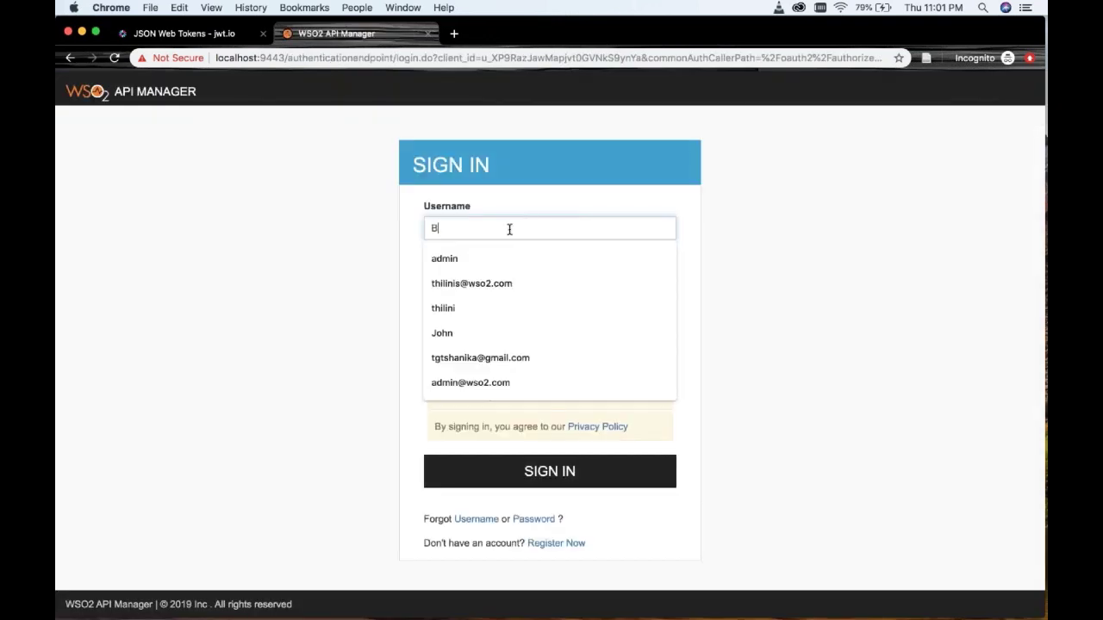
pyautogui.press('Tab')
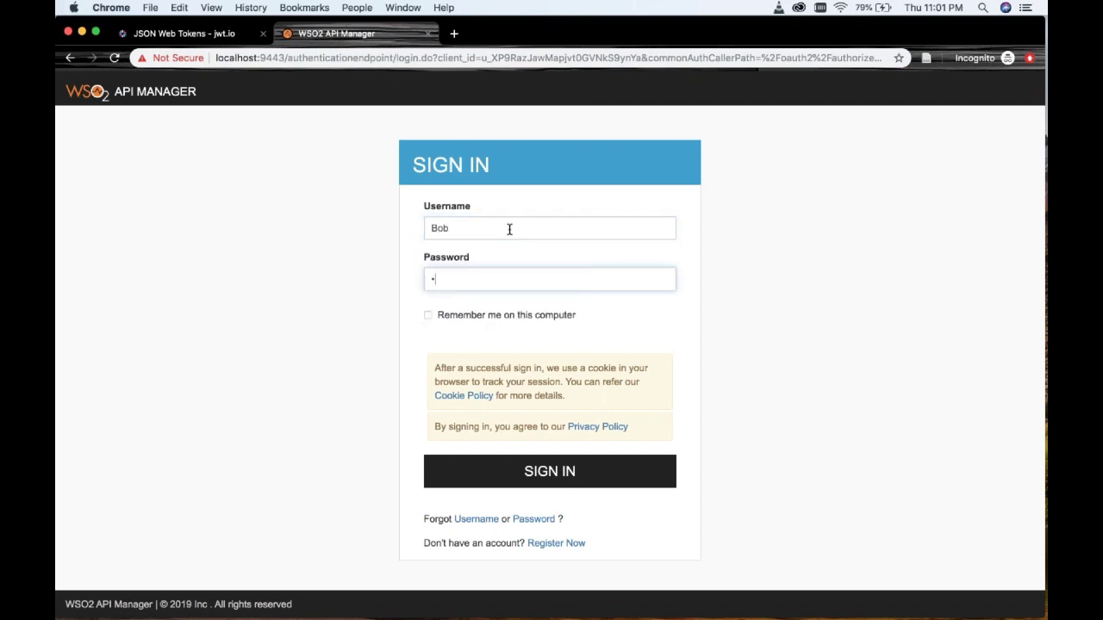
pyautogui.press('Return')
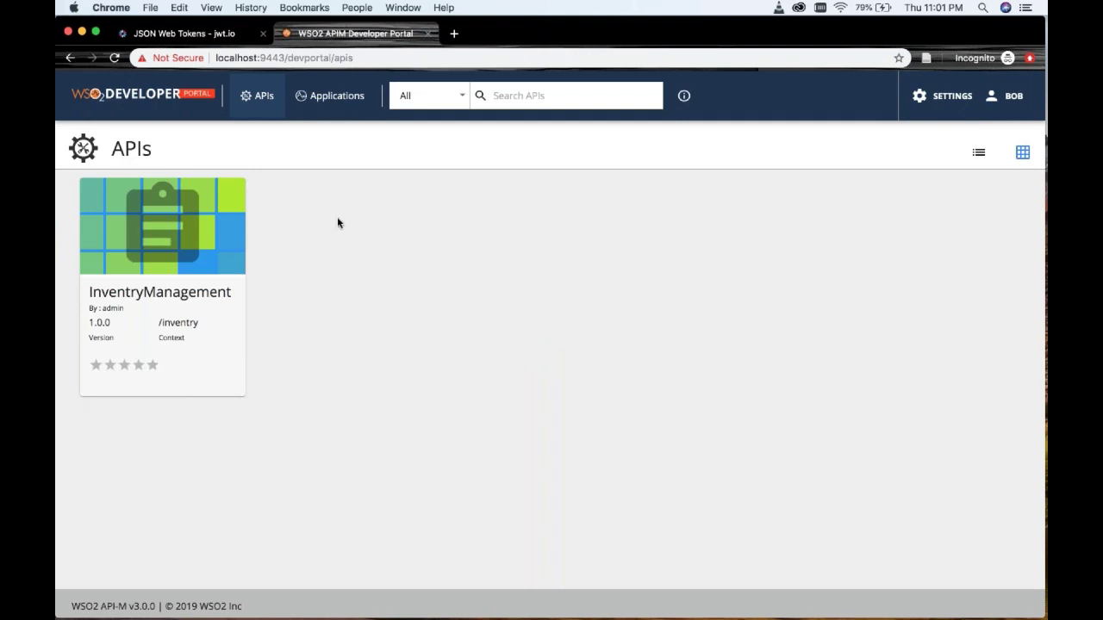
pyautogui.click(222, 246)
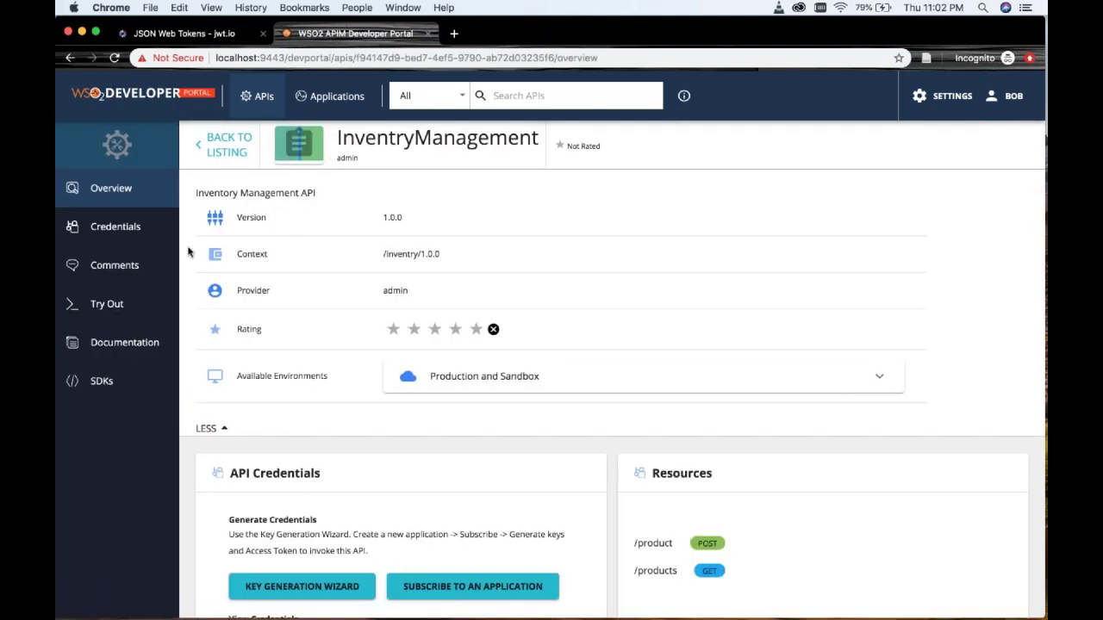
# - Show invertoryMgtApp's production keys under Credentials and start generating an access token
pyautogui.click(128, 231)
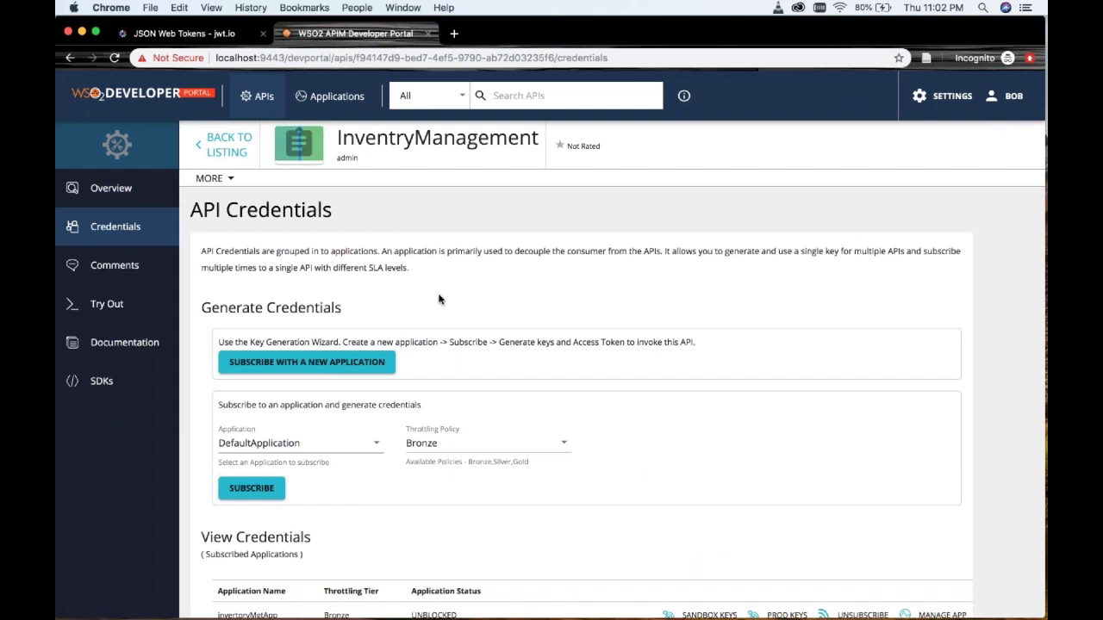
pyautogui.scroll(-3, 438, 299)
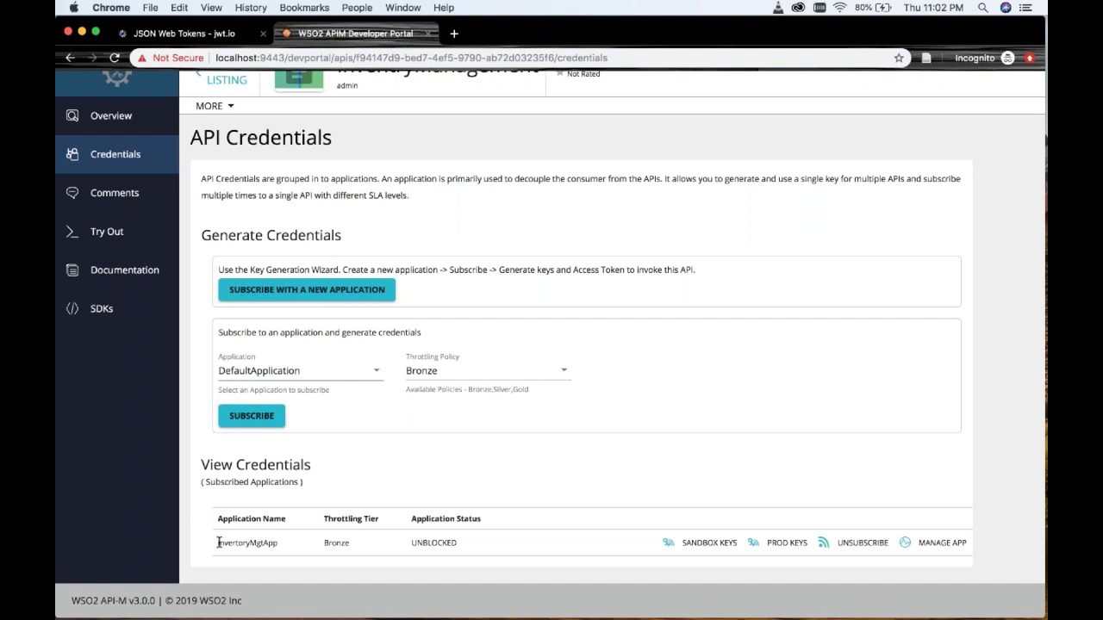
pyautogui.moveTo(215, 543); pyautogui.dragTo(282, 544)
pyautogui.click(776, 543)
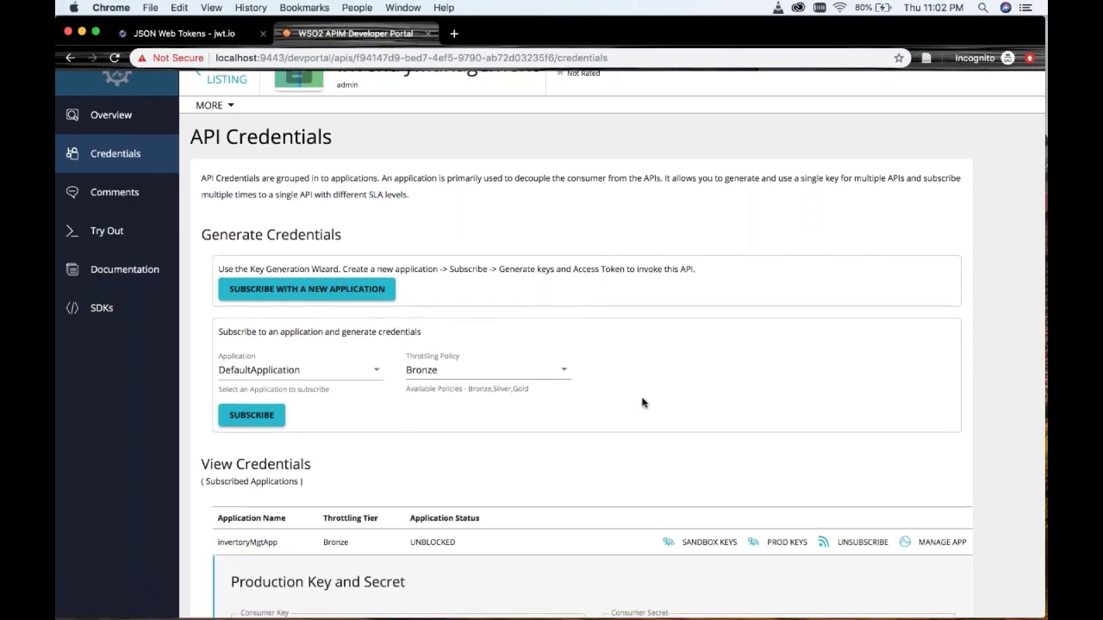
pyautogui.scroll(-10, 643, 401)
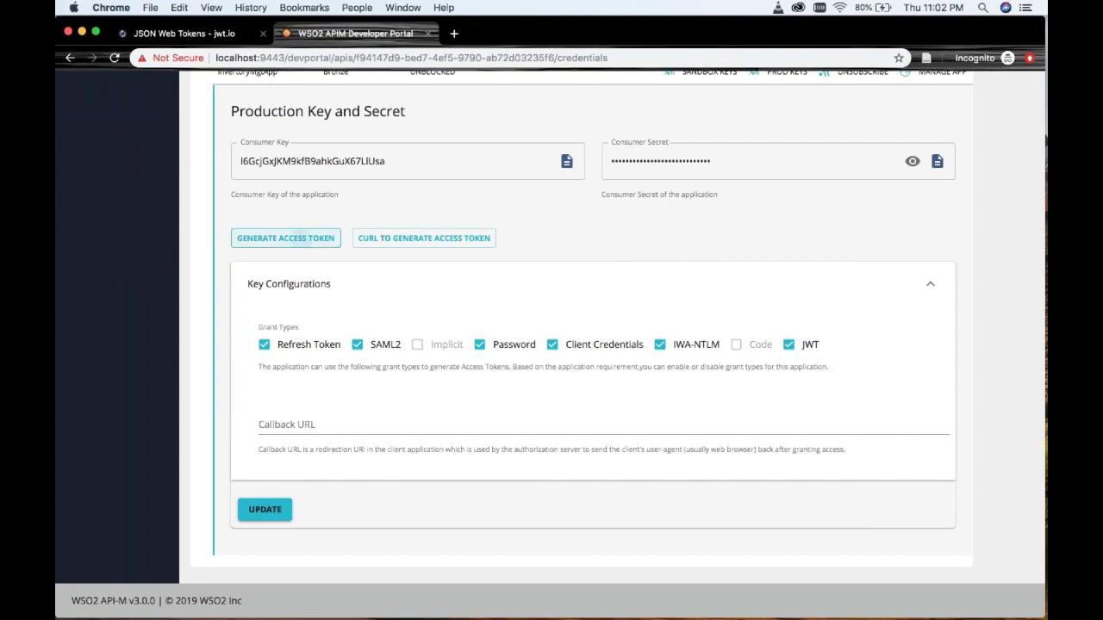
pyautogui.click(301, 245)
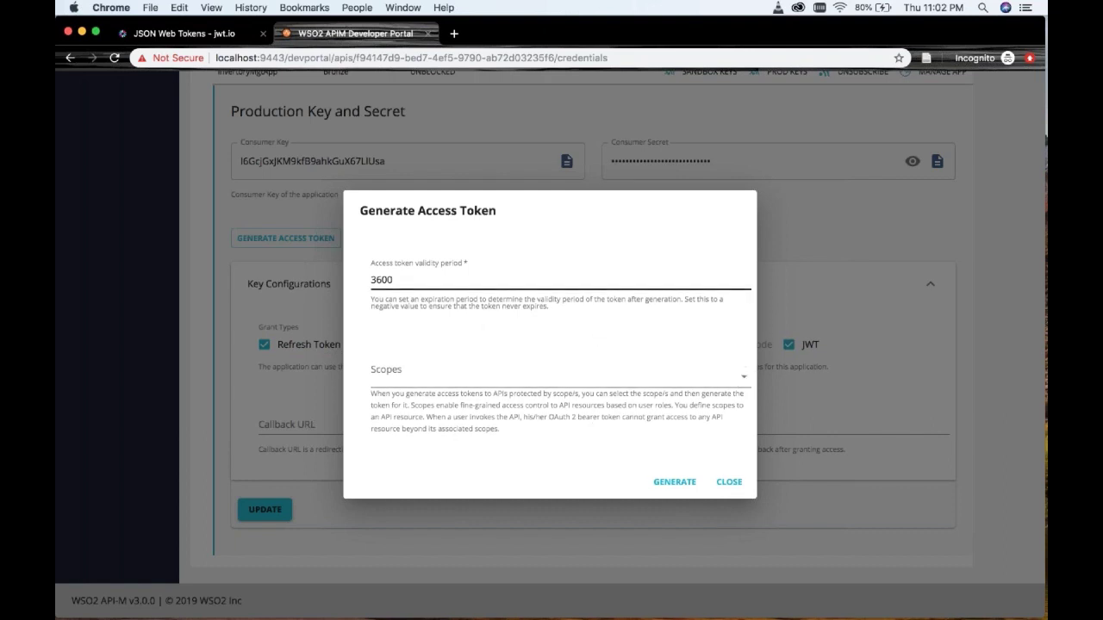
# - Generate a 3600-second production token with the add-products scope and copy it
pyautogui.click(709, 378)
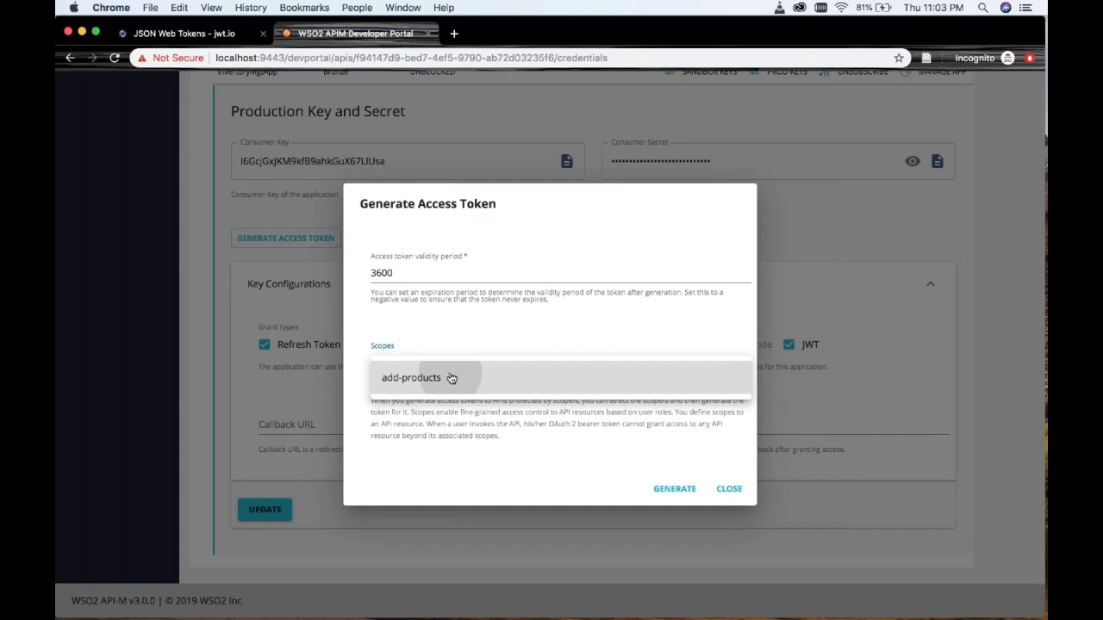
pyautogui.click(493, 422)
pyautogui.click(646, 385)
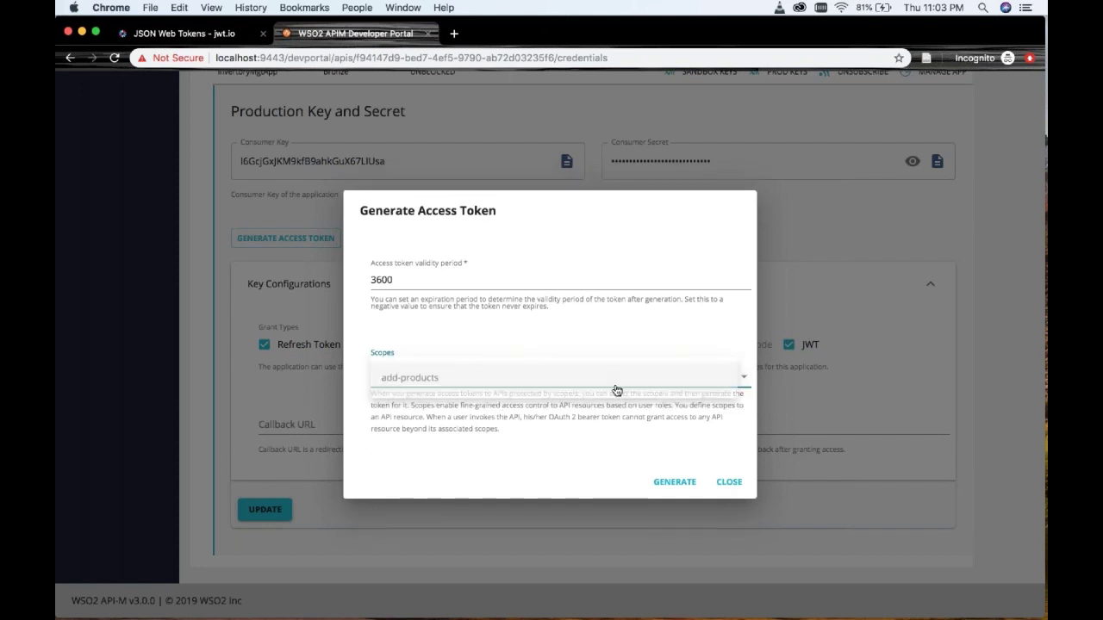
pyautogui.press('Return')
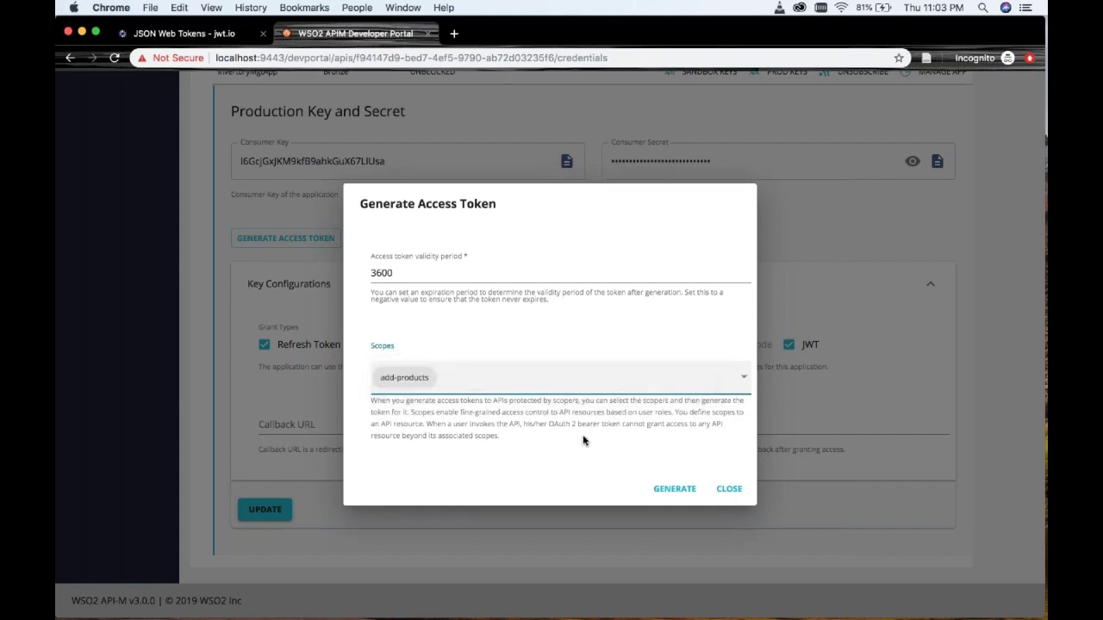
pyautogui.click(674, 489)
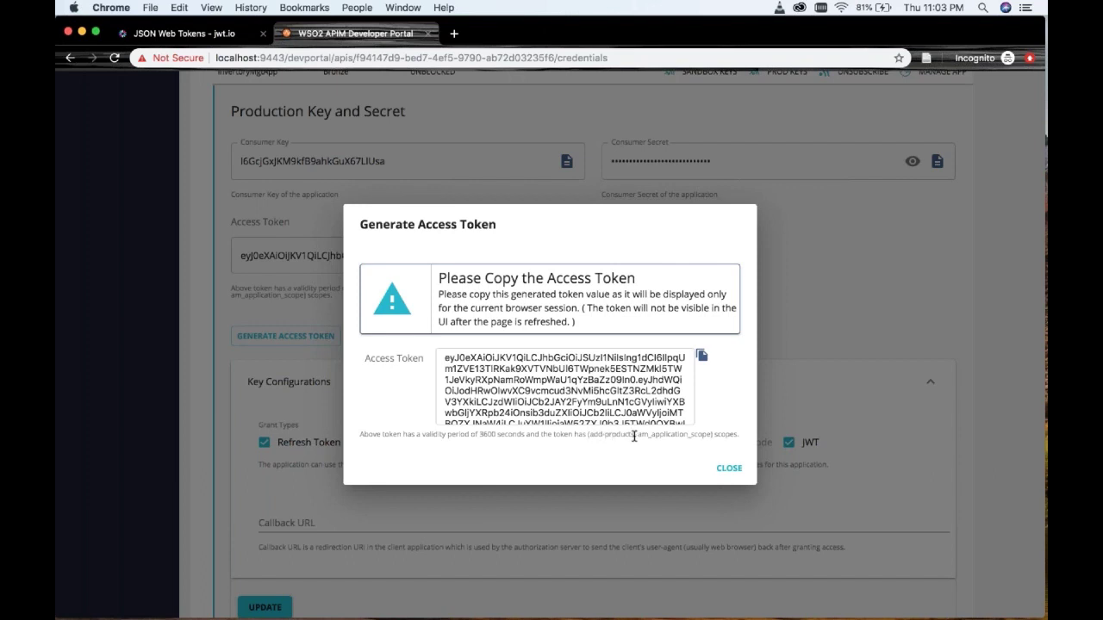
pyautogui.moveTo(635, 435); pyautogui.dragTo(590, 436)
pyautogui.doubleClick(612, 435)
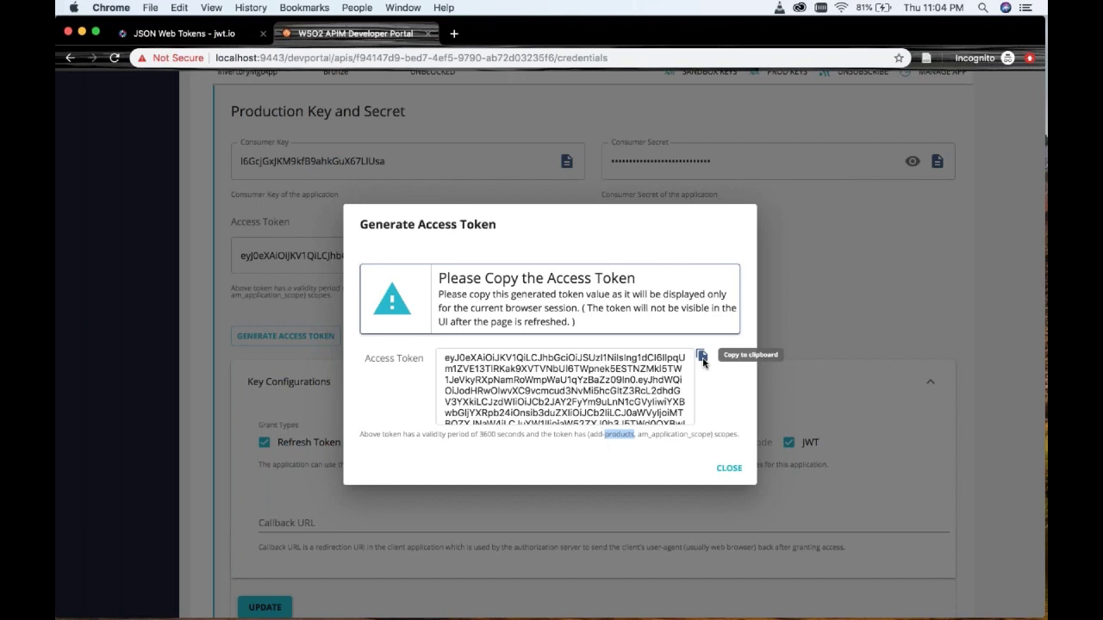
pyautogui.click(702, 357)
# - Replace the jwt.io example token with the copied access token
pyautogui.click(185, 33)
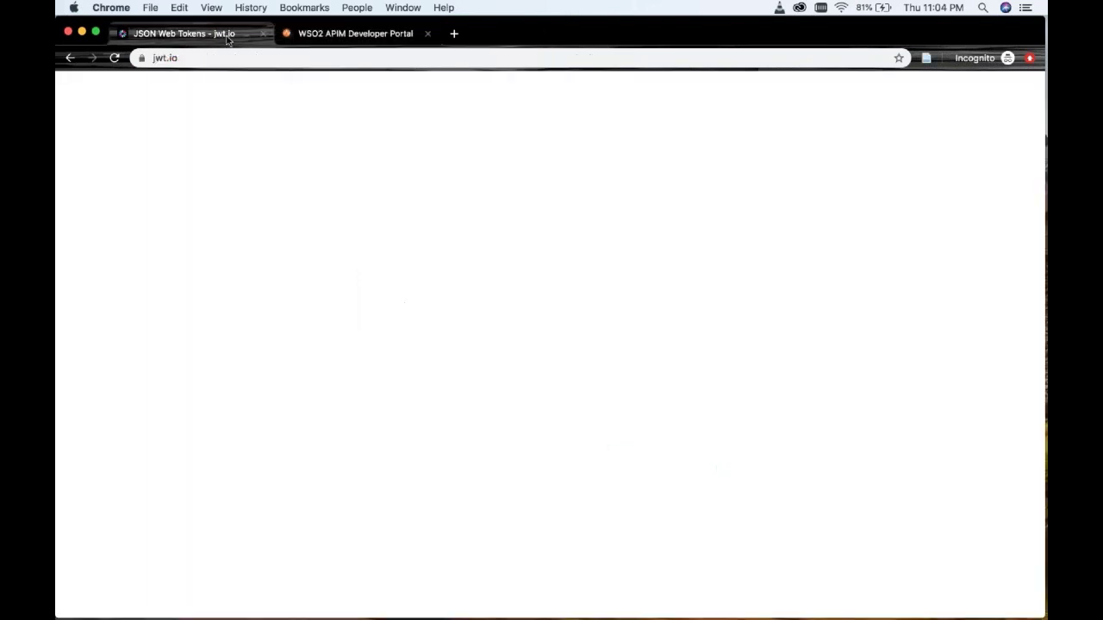
pyautogui.scroll(-7, 374, 497)
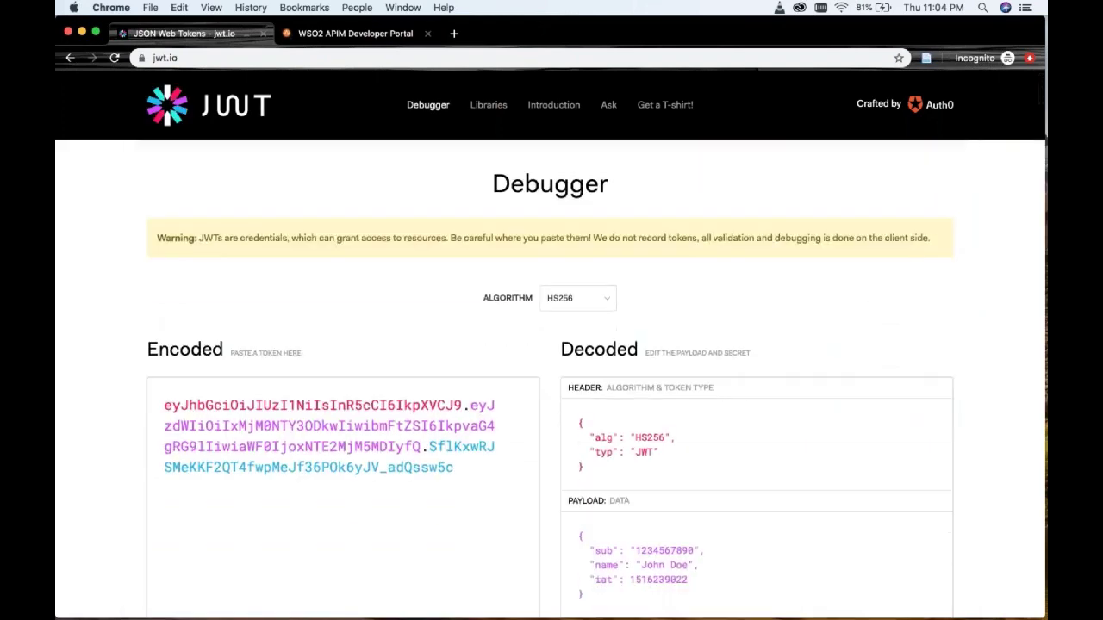
pyautogui.click(375, 496)
pyautogui.press('super+a')
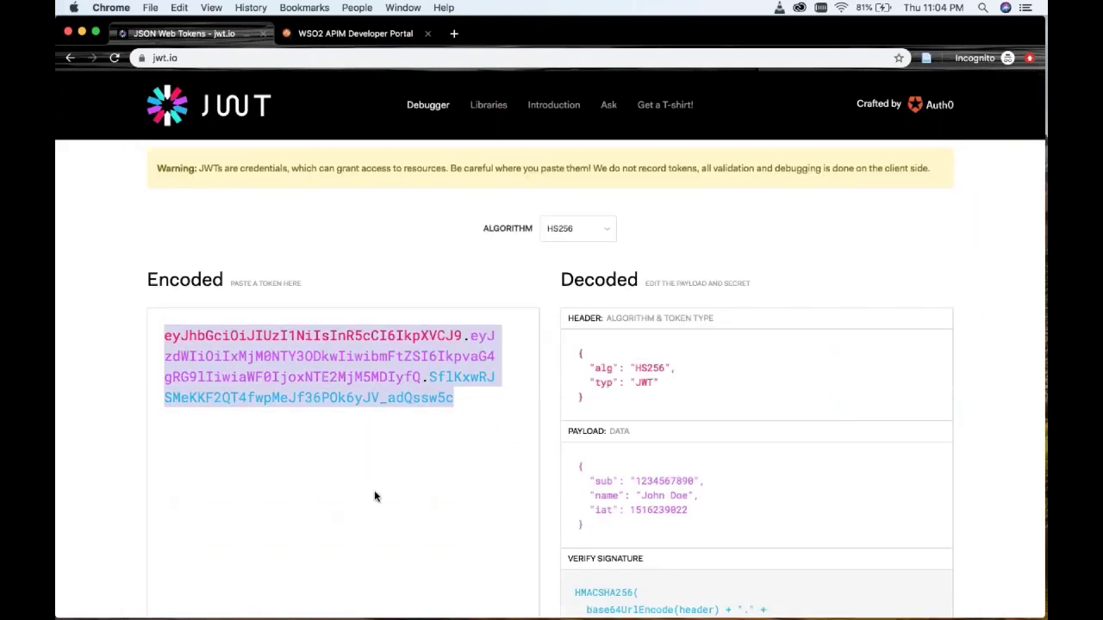
pyautogui.press('super+v')
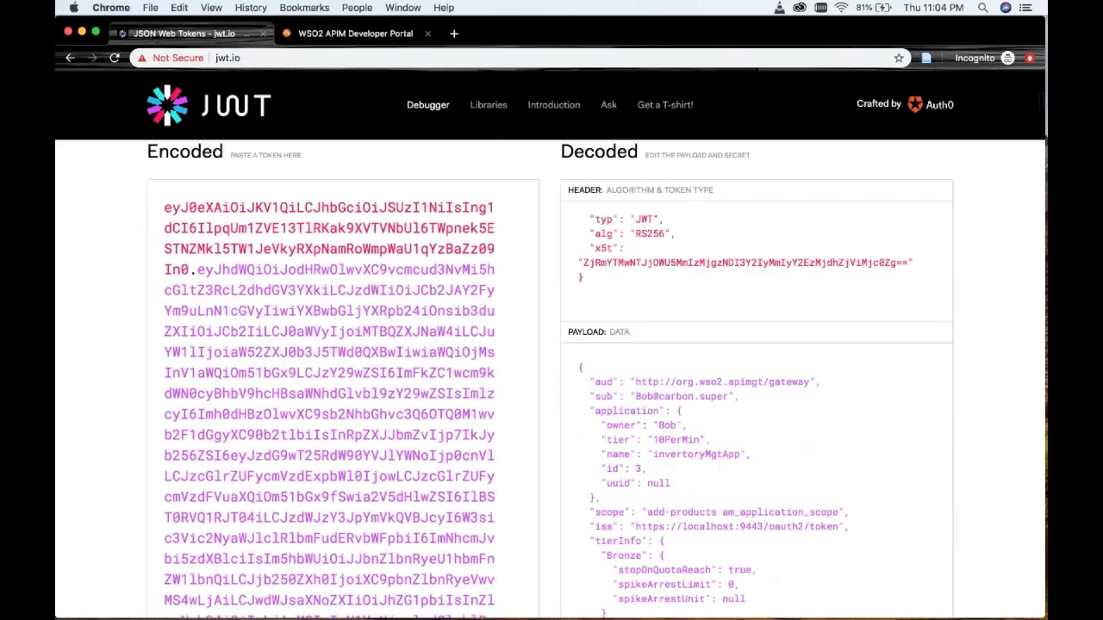
# - Inspect the decoded payload's application block and add-products scope, then return to the Developer Portal
pyautogui.scroll(-2, 607, 319)
pyautogui.scroll(-1, 606, 319)
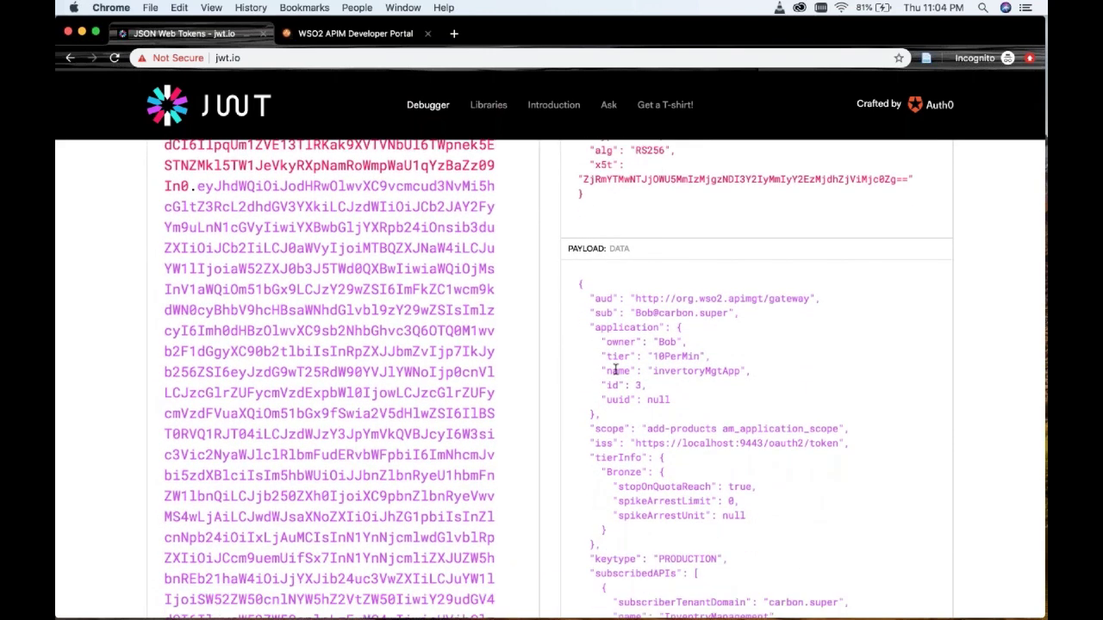
pyautogui.scroll(-1, 615, 369)
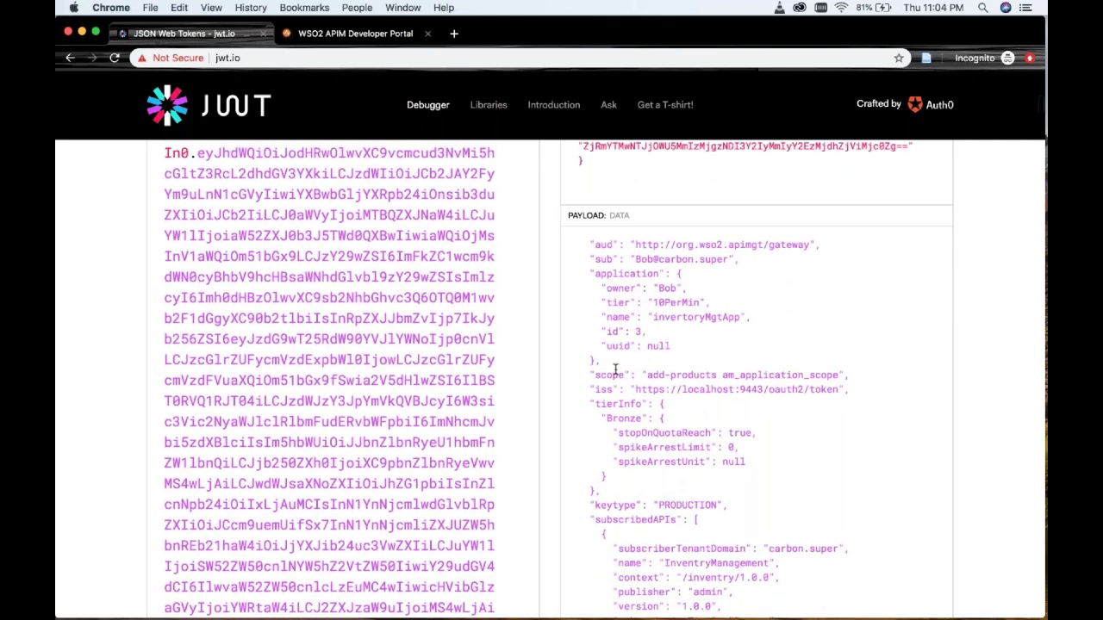
pyautogui.scroll(1, 595, 336)
pyautogui.moveTo(589, 328); pyautogui.dragTo(618, 389)
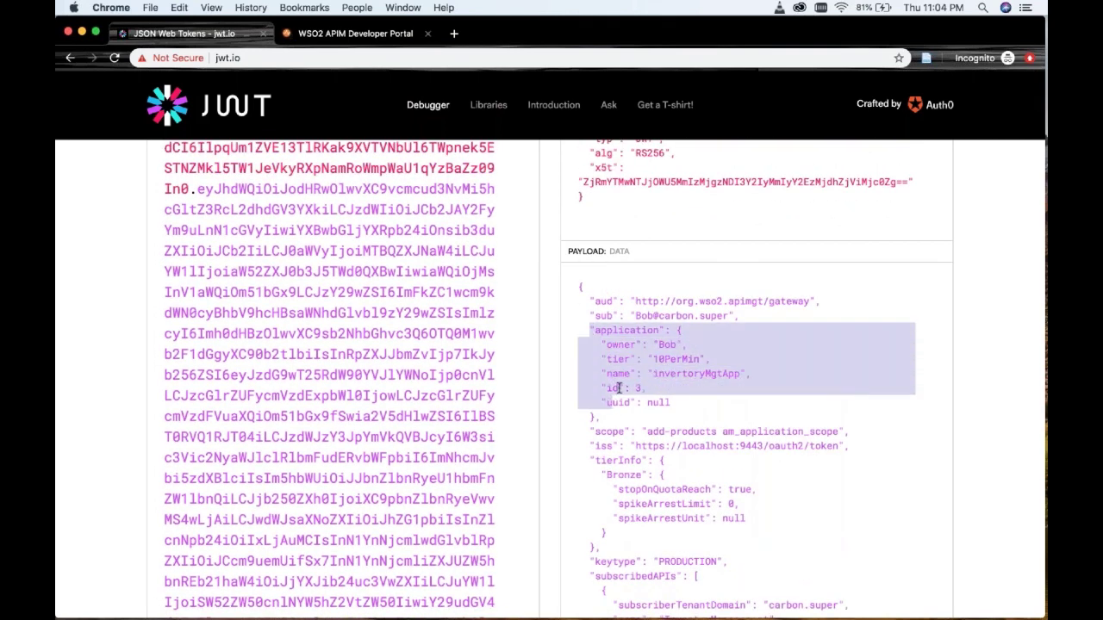
pyautogui.click(586, 345)
pyautogui.moveTo(590, 328); pyautogui.dragTo(605, 418)
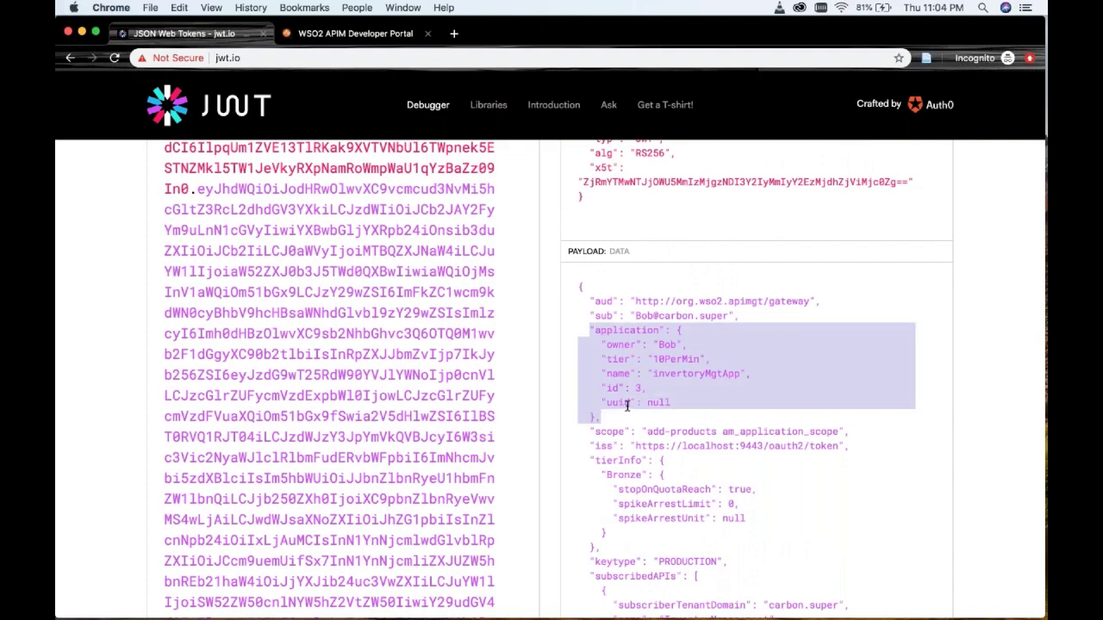
pyautogui.scroll(-5, 627, 405)
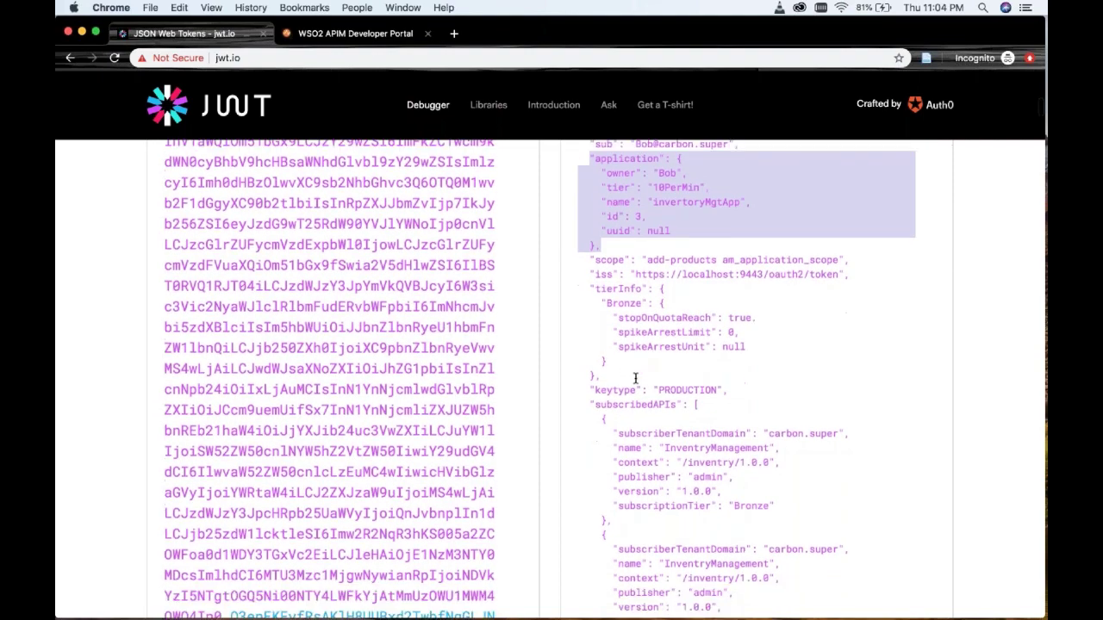
pyautogui.scroll(-2, 635, 379)
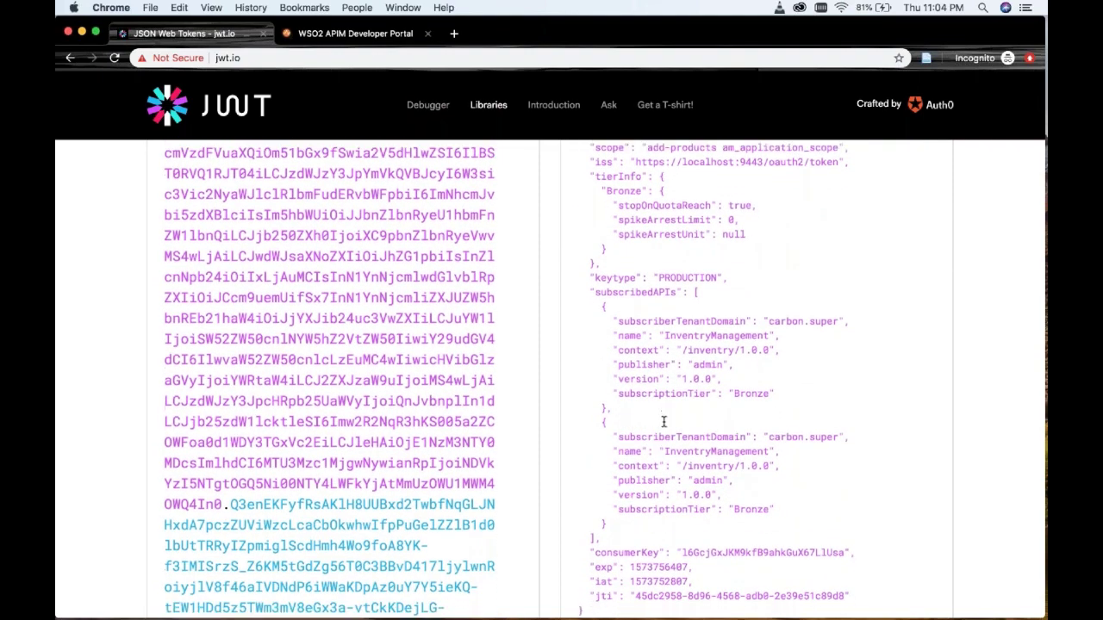
pyautogui.scroll(-3, 664, 422)
pyautogui.scroll(2, 664, 422)
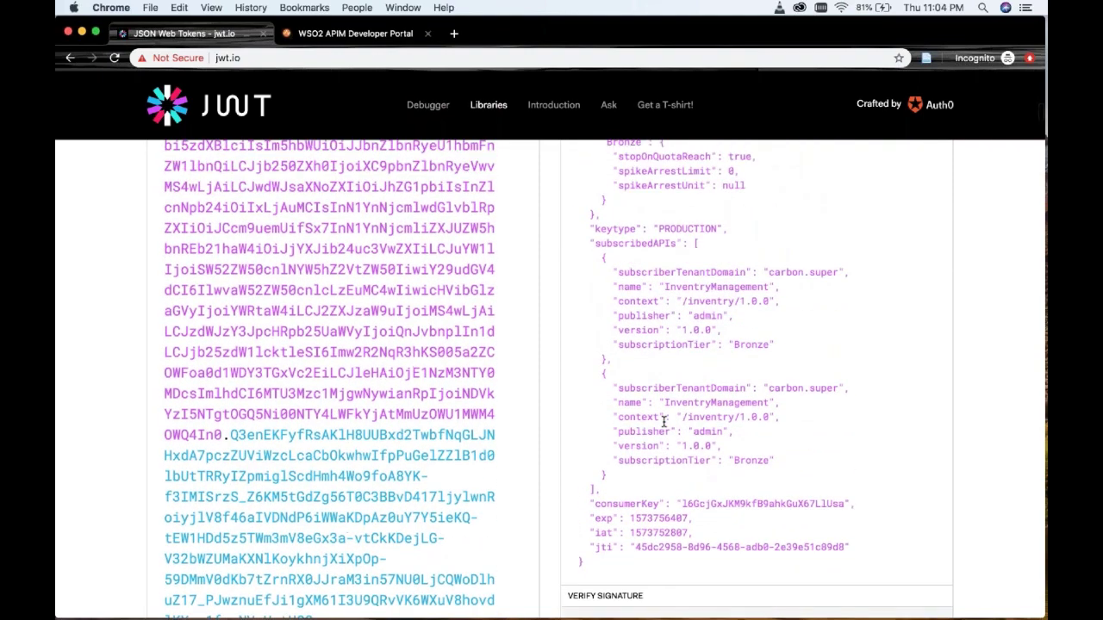
pyautogui.scroll(3, 663, 420)
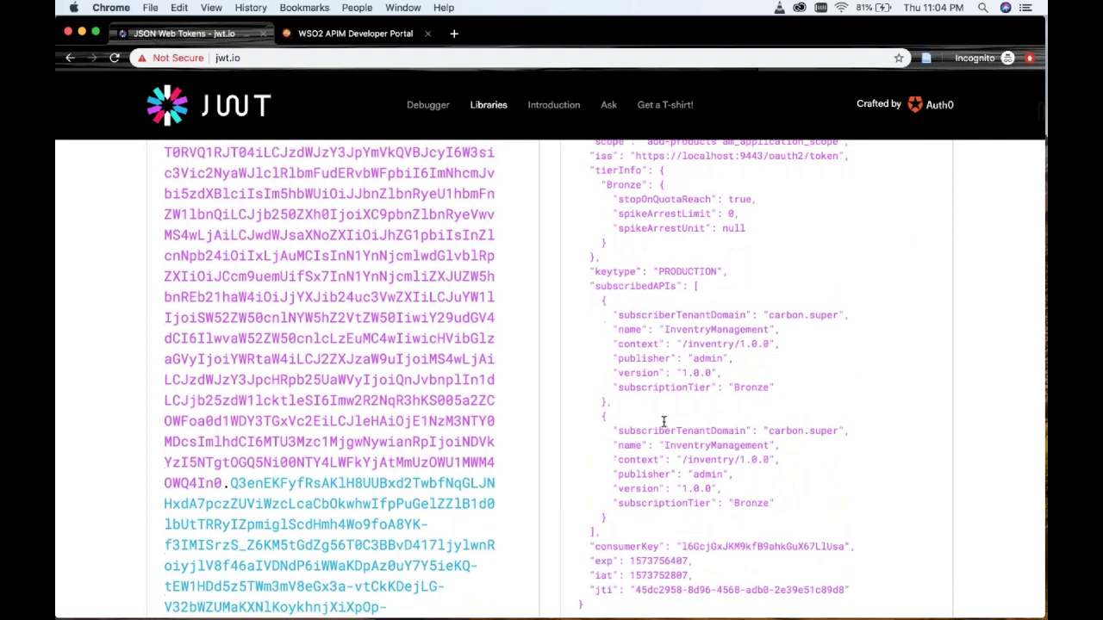
pyautogui.scroll(5, 663, 420)
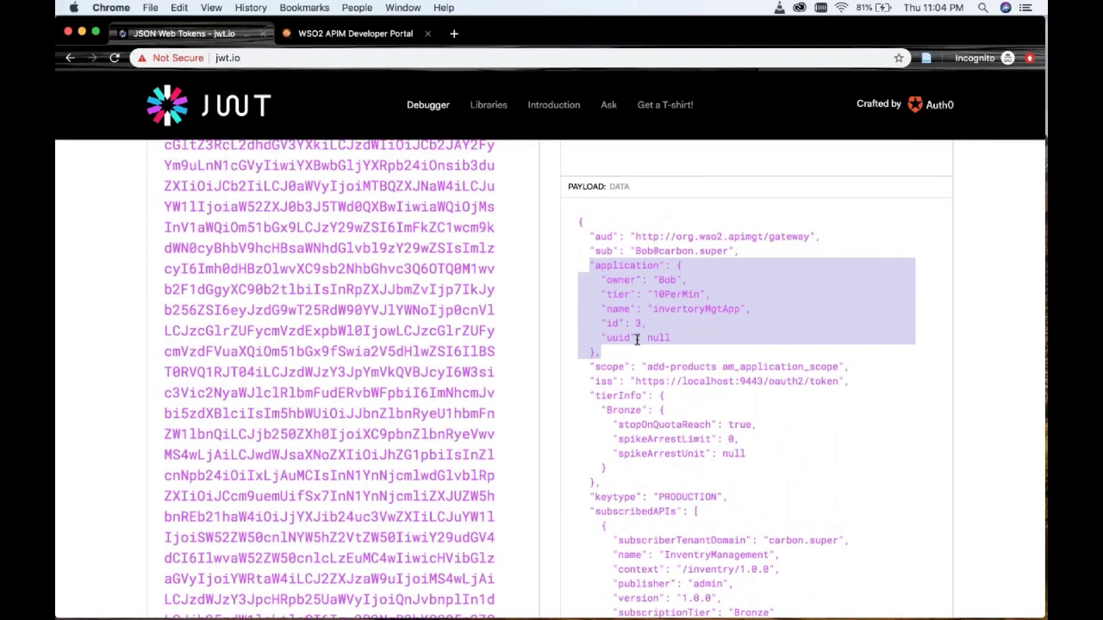
pyautogui.moveTo(646, 366); pyautogui.dragTo(717, 369)
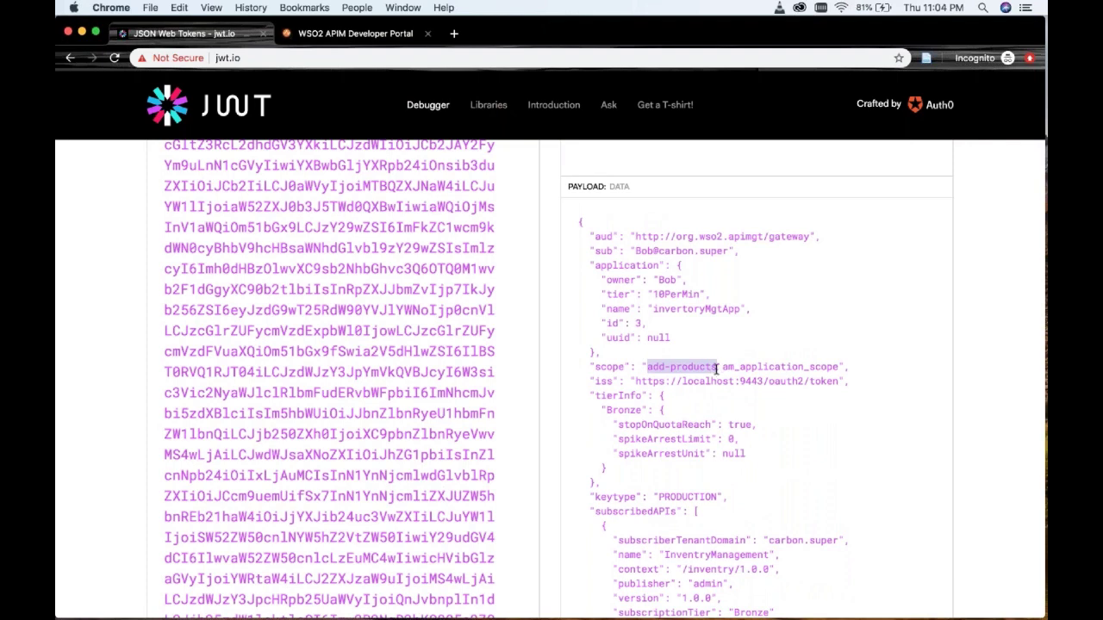
pyautogui.click(354, 32)
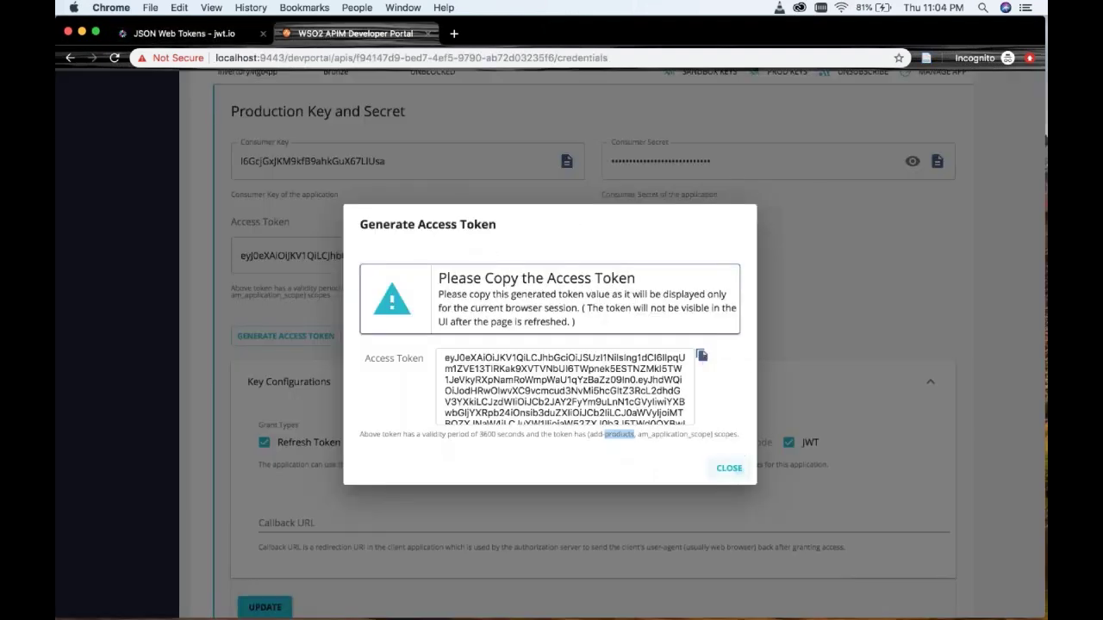
# - Close the token dialog and paste the access token into the Try Out page's Access Token field
pyautogui.click(738, 472)
pyautogui.scroll(10, 604, 345)
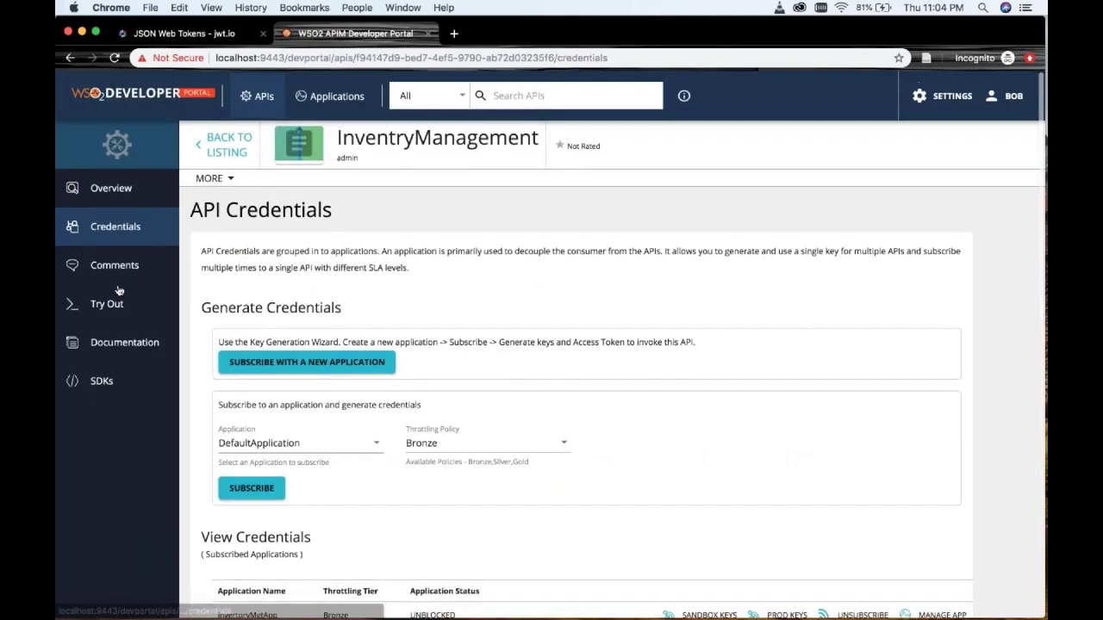
pyautogui.click(110, 306)
pyautogui.scroll(-4, 335, 371)
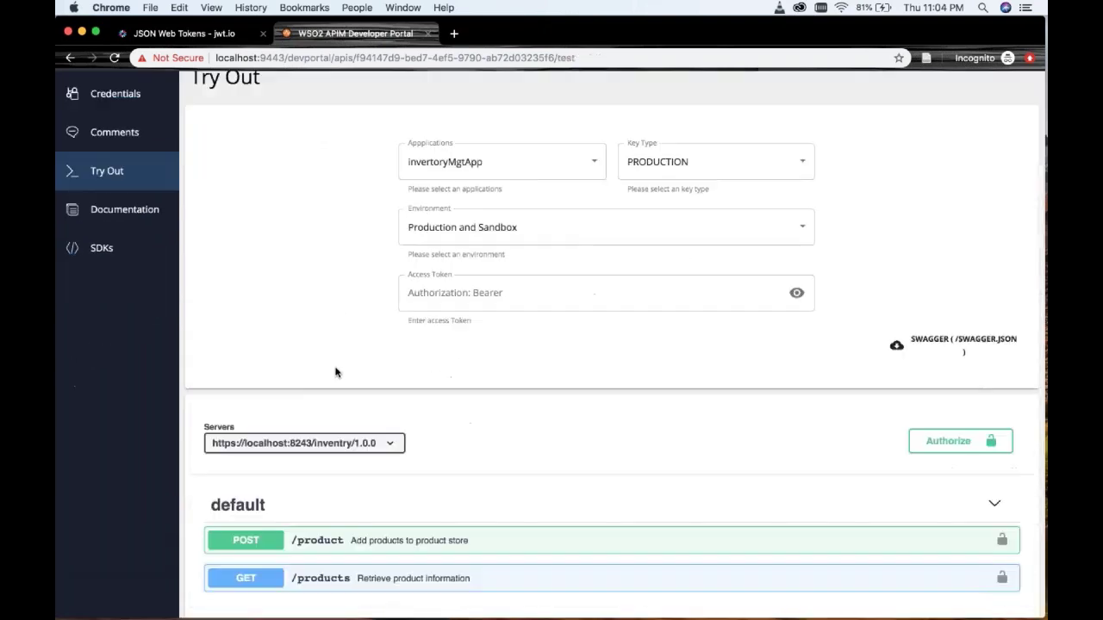
pyautogui.click(534, 251)
pyautogui.press('super+v')
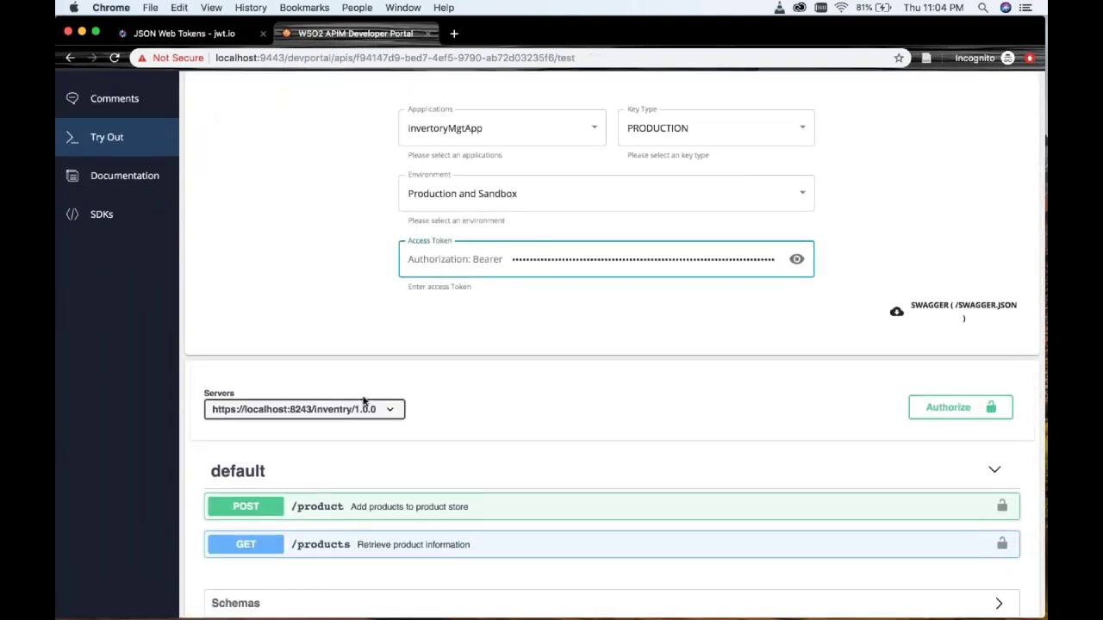
pyautogui.scroll(-1, 364, 401)
pyautogui.scroll(-2, 363, 401)
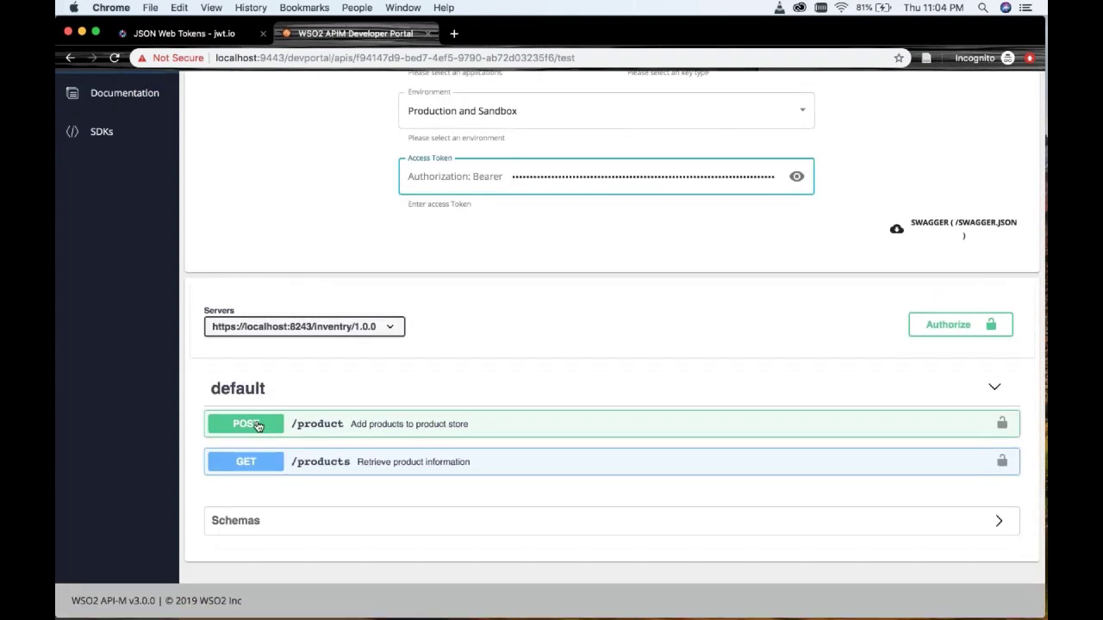
# - Edit the POST /product body to name "Note Books", unitPrice "3$", quantity 1000
pyautogui.click(257, 425)
pyautogui.scroll(-7, 503, 334)
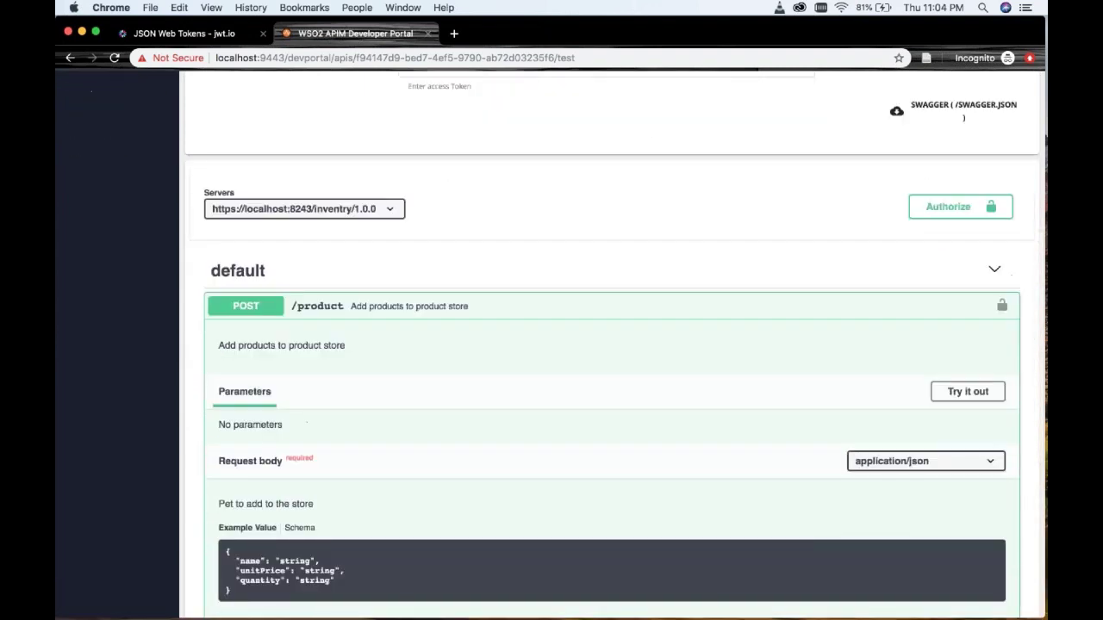
pyautogui.scroll(-2, 502, 333)
pyautogui.click(959, 140)
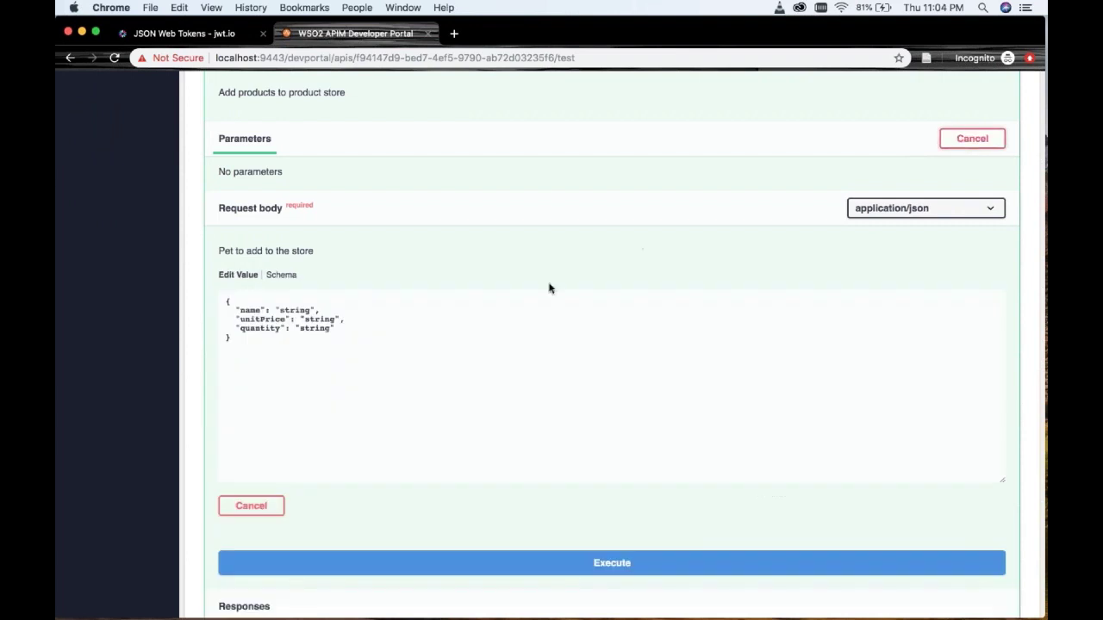
pyautogui.doubleClick(295, 311)
pyautogui.write('No')
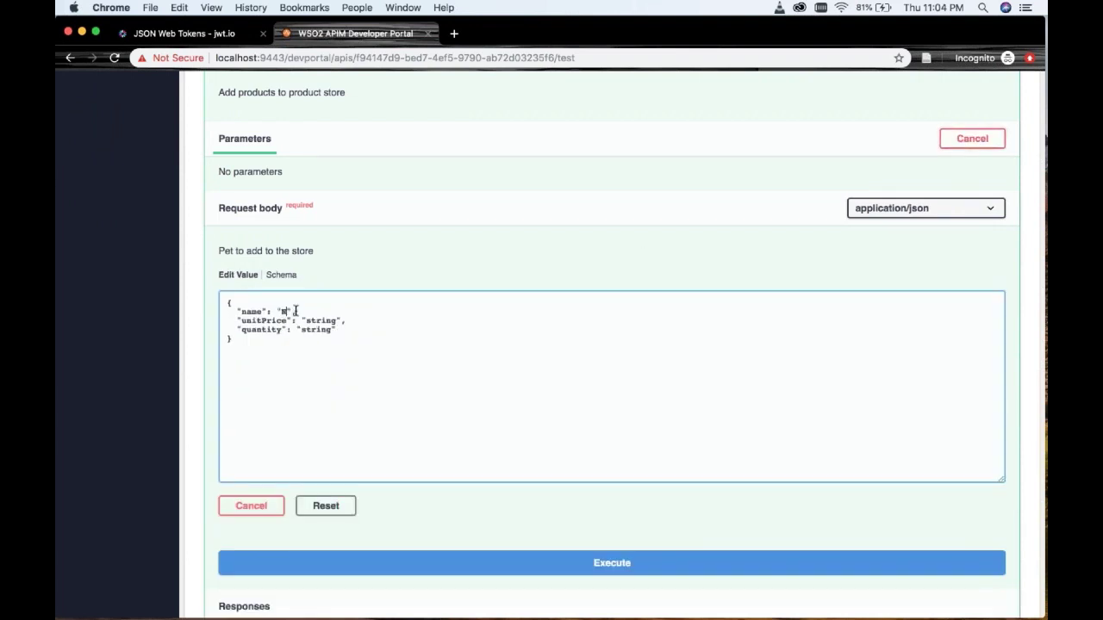
pyautogui.write('te Books')
pyautogui.doubleClick(331, 319)
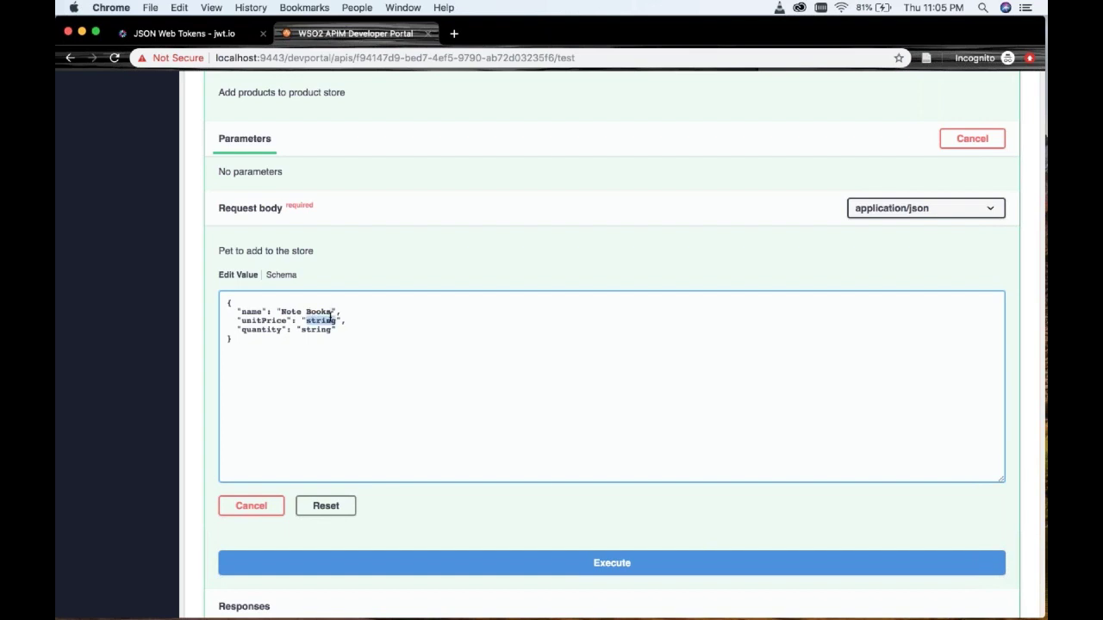
pyautogui.write('3$')
pyautogui.doubleClick(318, 329)
pyautogui.write('1000')
pyautogui.scroll(-5, 361, 386)
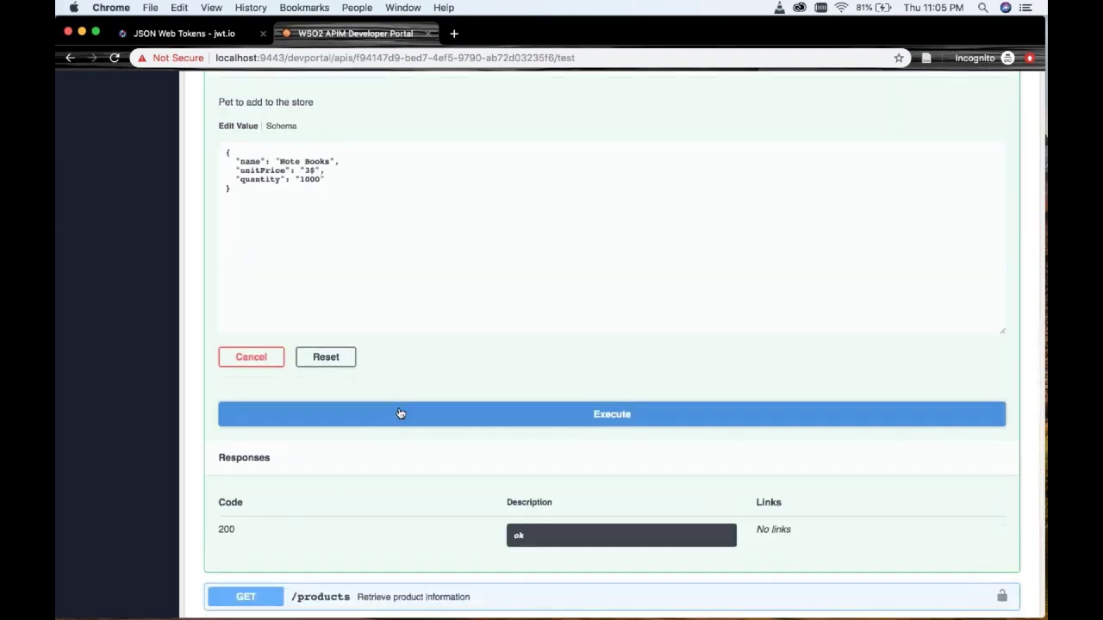
# - Execute POST /product and review the 201 response creating product 6799, Note books
pyautogui.click(401, 413)
pyautogui.scroll(-5, 487, 360)
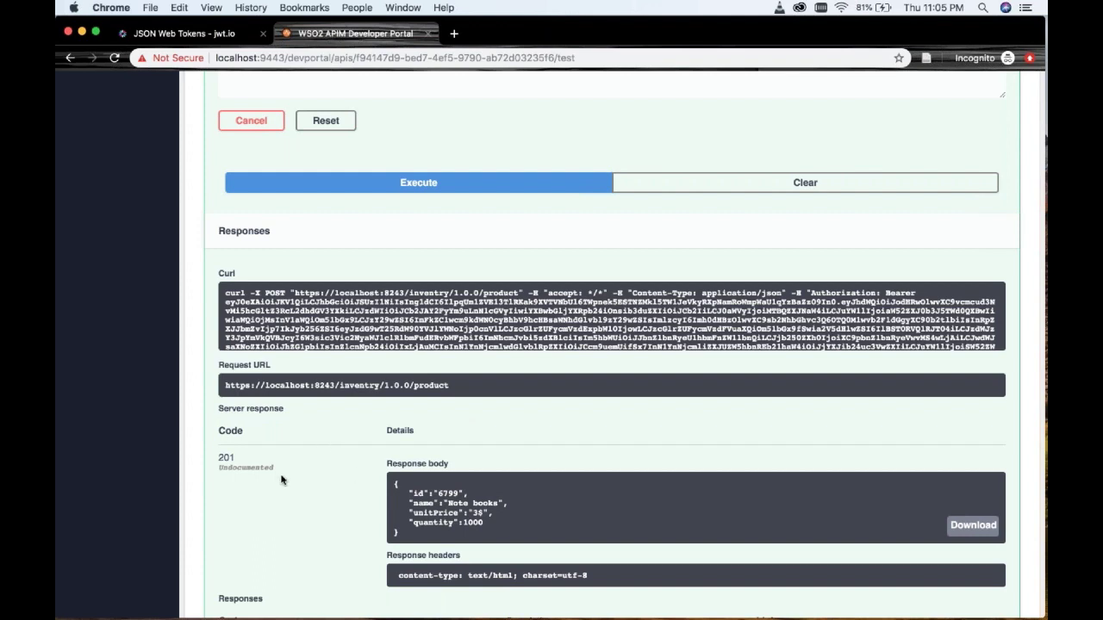
pyautogui.scroll(-1, 310, 512)
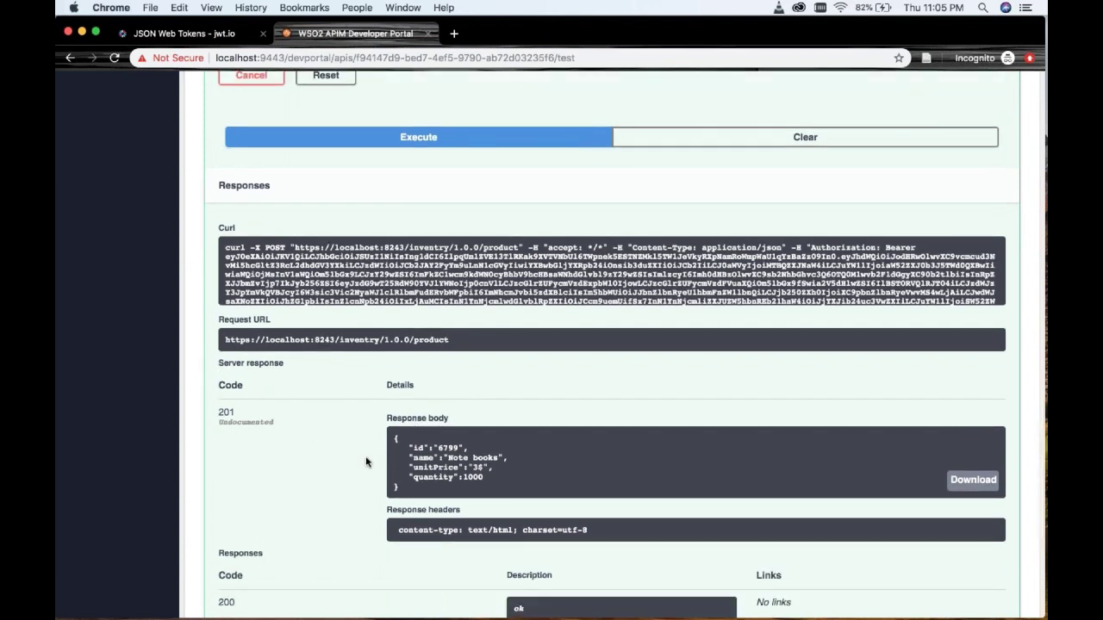
pyautogui.scroll(3, 365, 462)
pyautogui.scroll(-2, 365, 462)
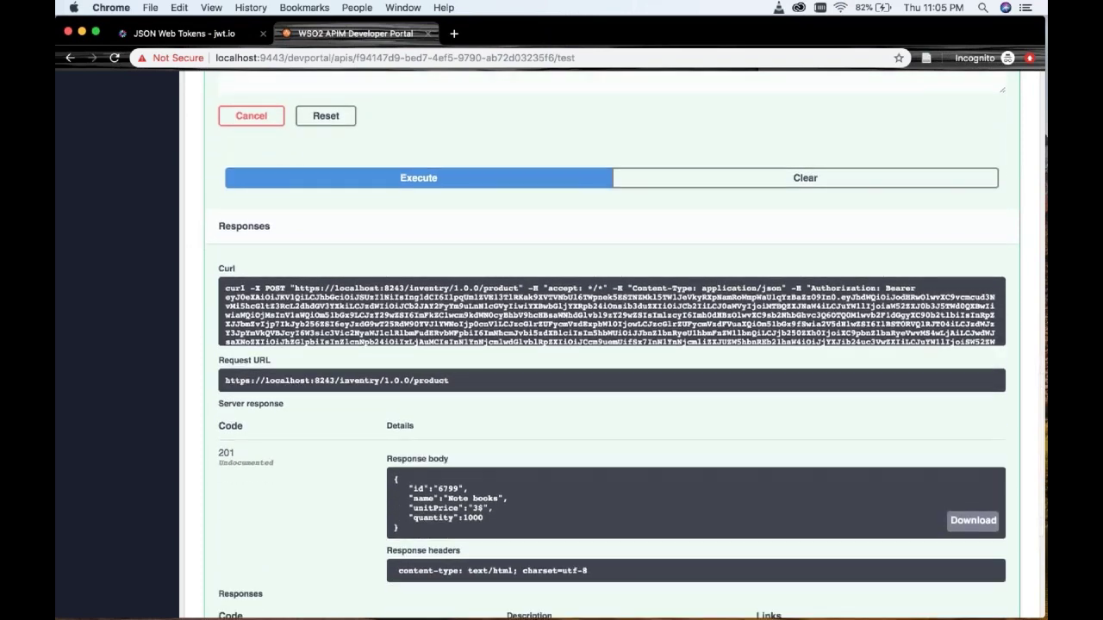
pyautogui.scroll(10, 369, 404)
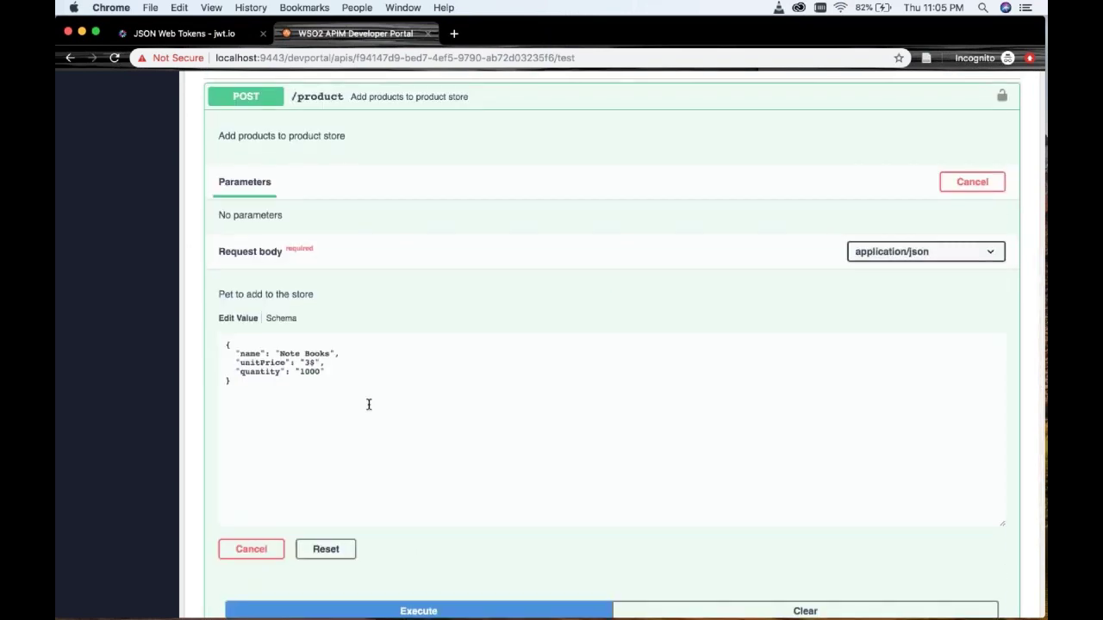
pyautogui.scroll(3, 369, 405)
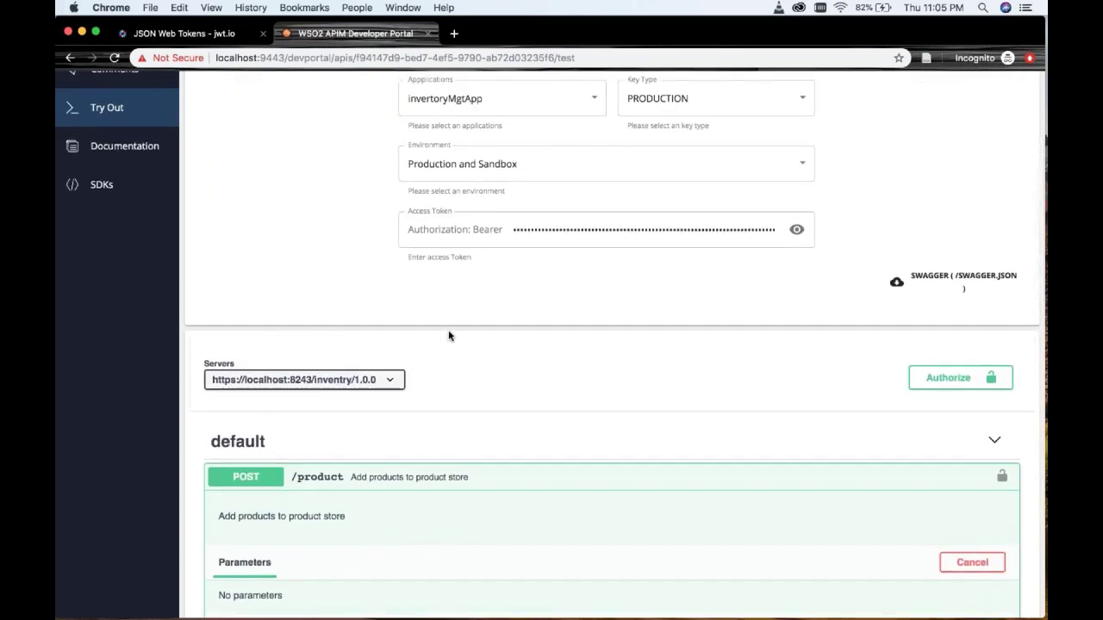
pyautogui.scroll(2, 449, 336)
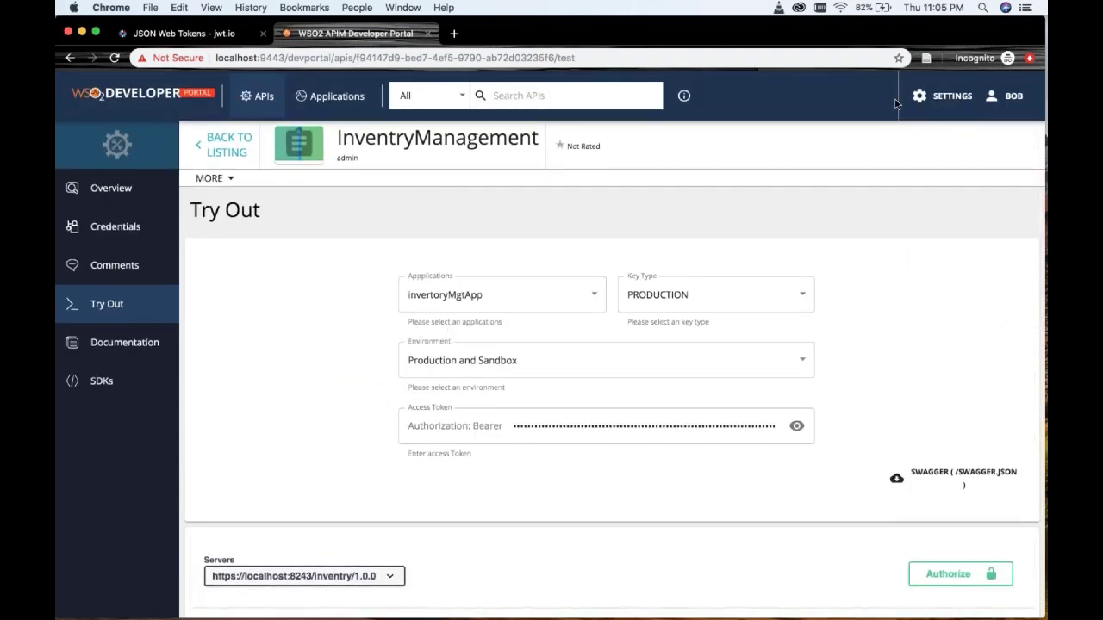
# - Log out and sign back in with the other user's username and password
pyautogui.click(1013, 98)
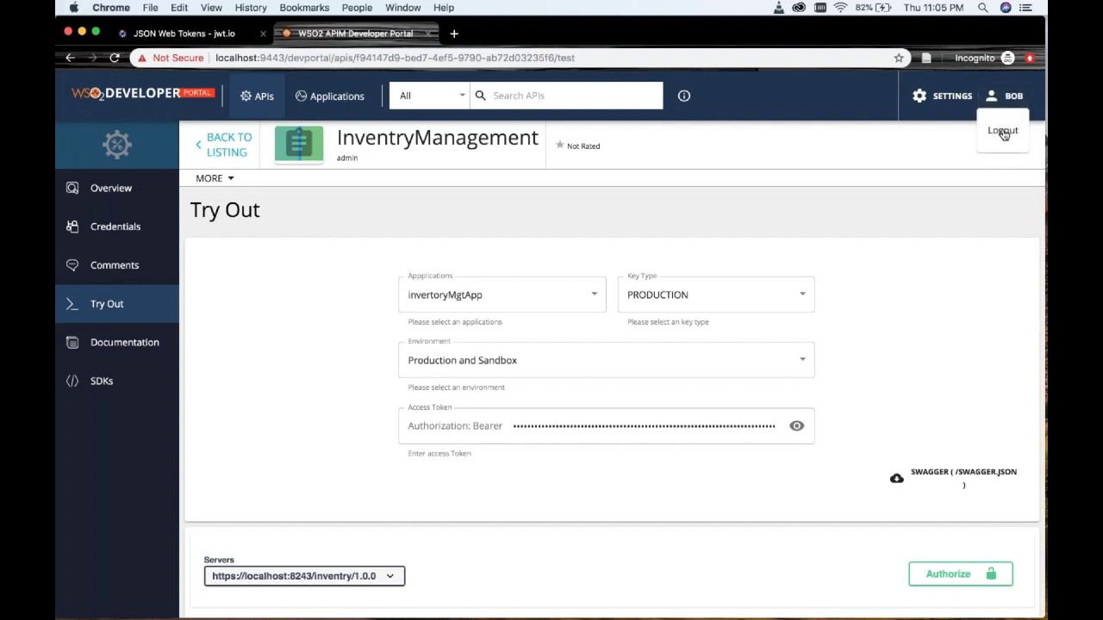
pyautogui.click(1003, 132)
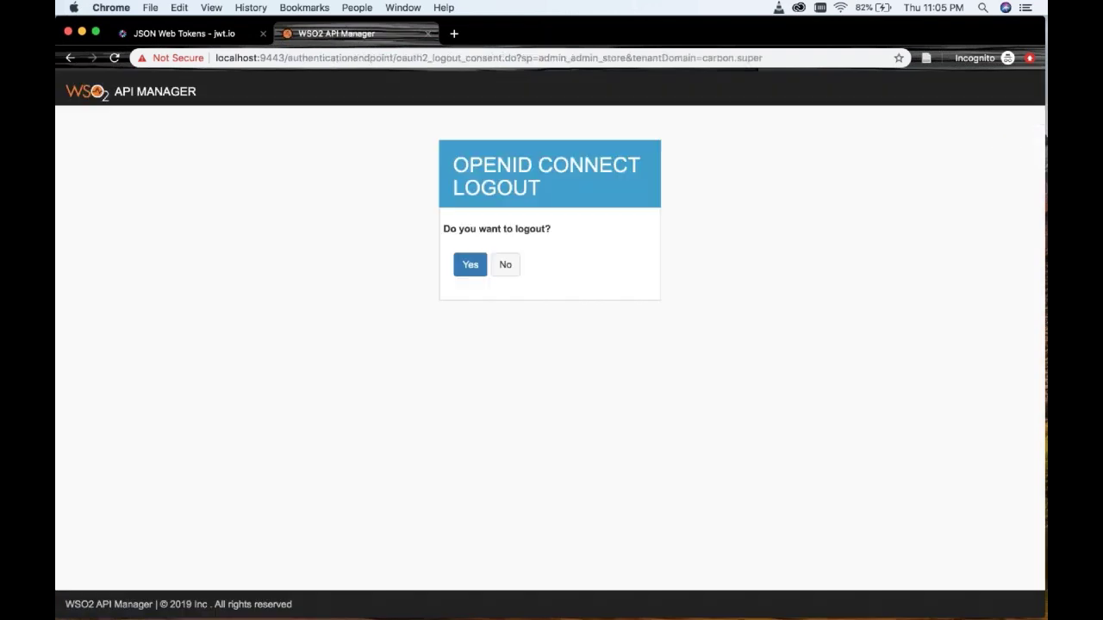
pyautogui.click(479, 271)
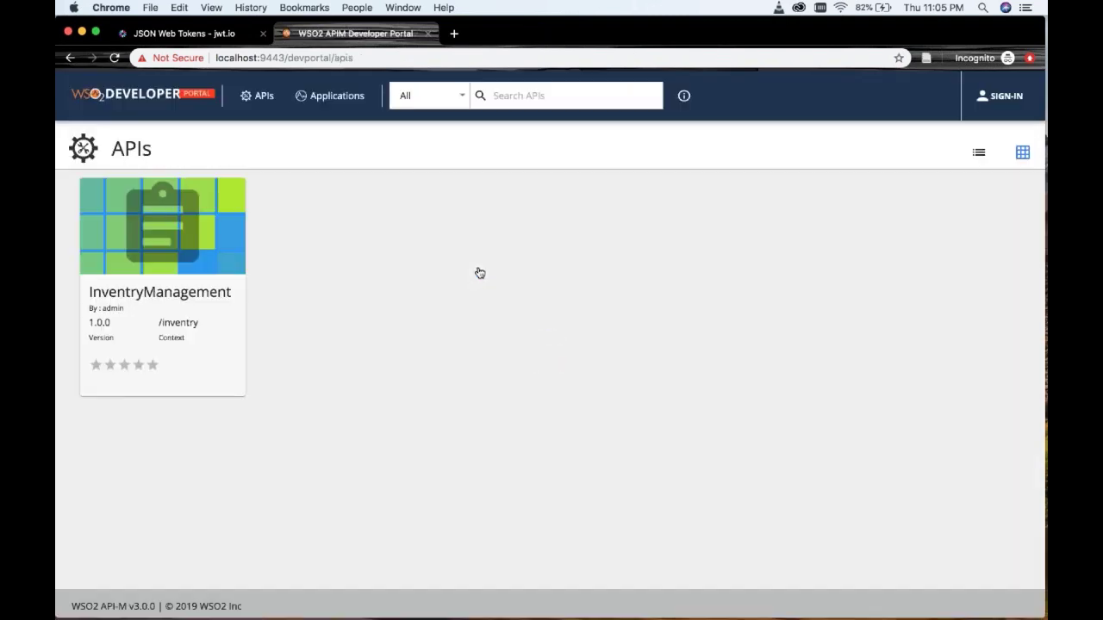
pyautogui.click(995, 96)
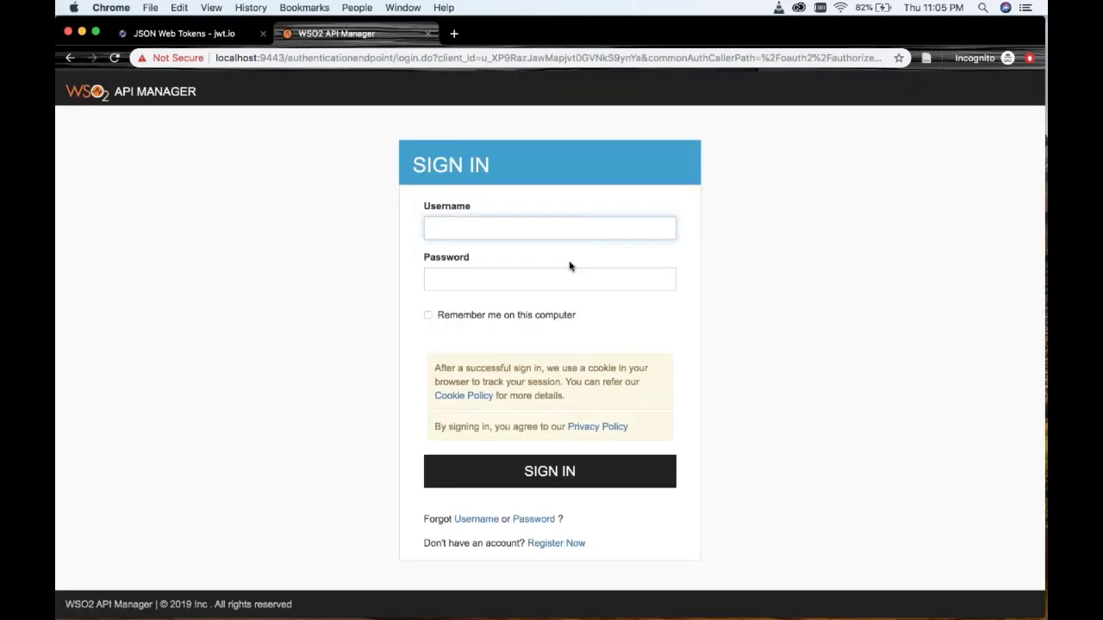
pyautogui.write('Alice')
pyautogui.press('Tab')
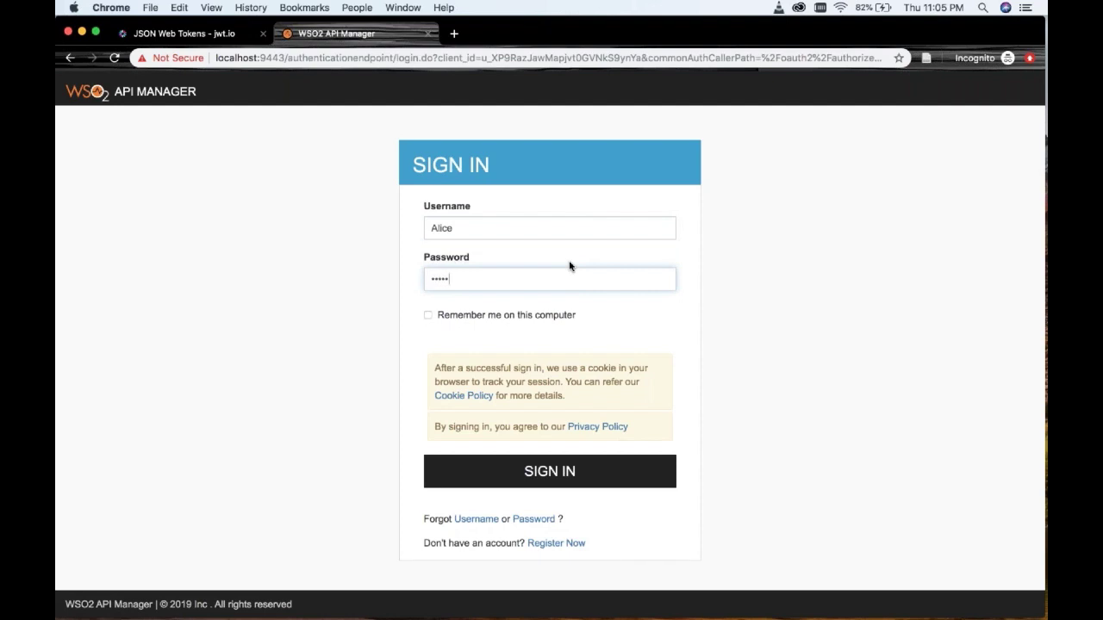
pyautogui.press('Return')
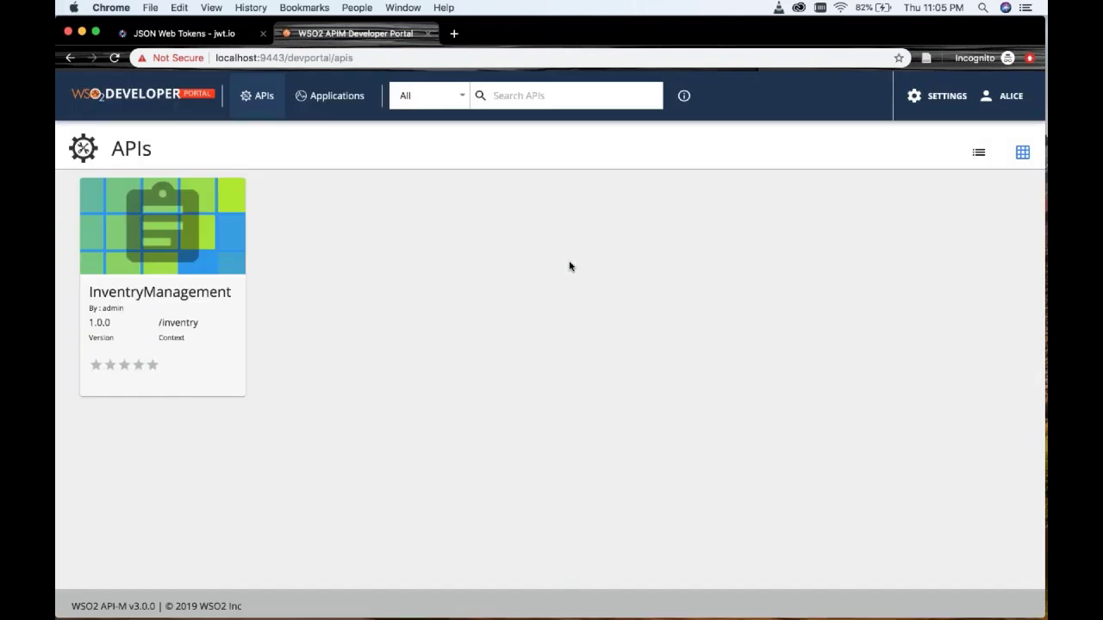
# - Open InventryManagement's production keys under Credentials and start generating an access token
pyautogui.click(195, 235)
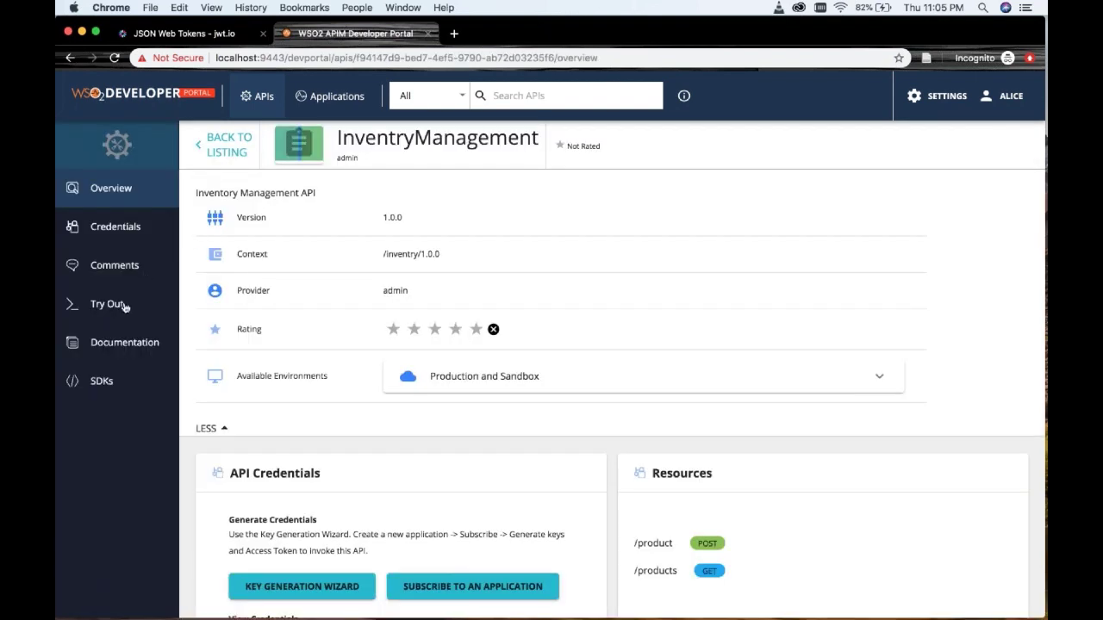
pyautogui.click(121, 307)
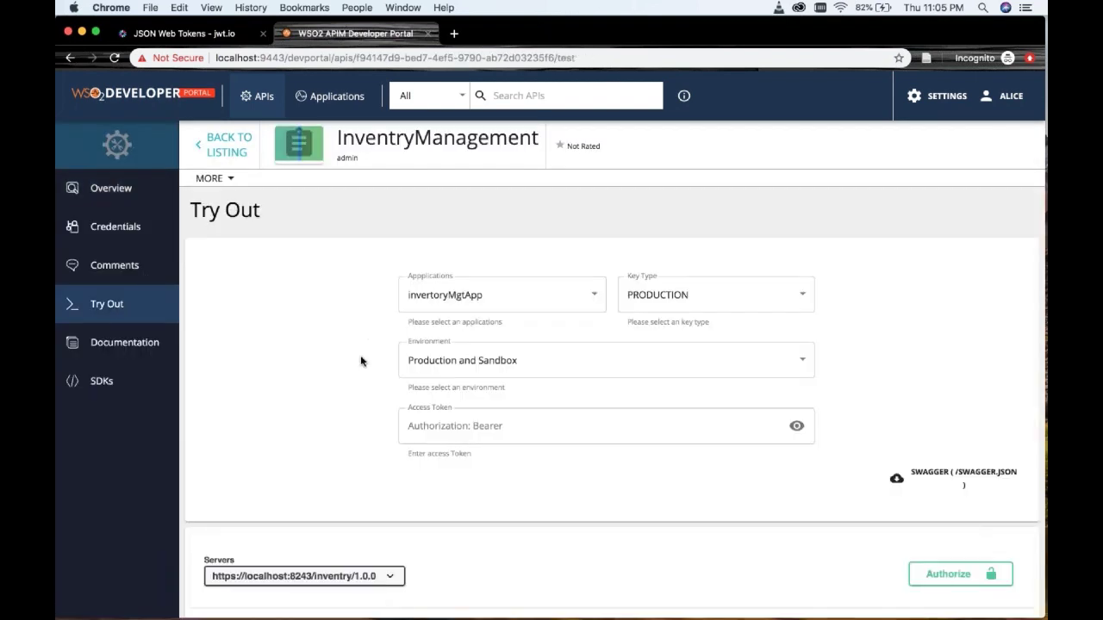
pyautogui.click(127, 229)
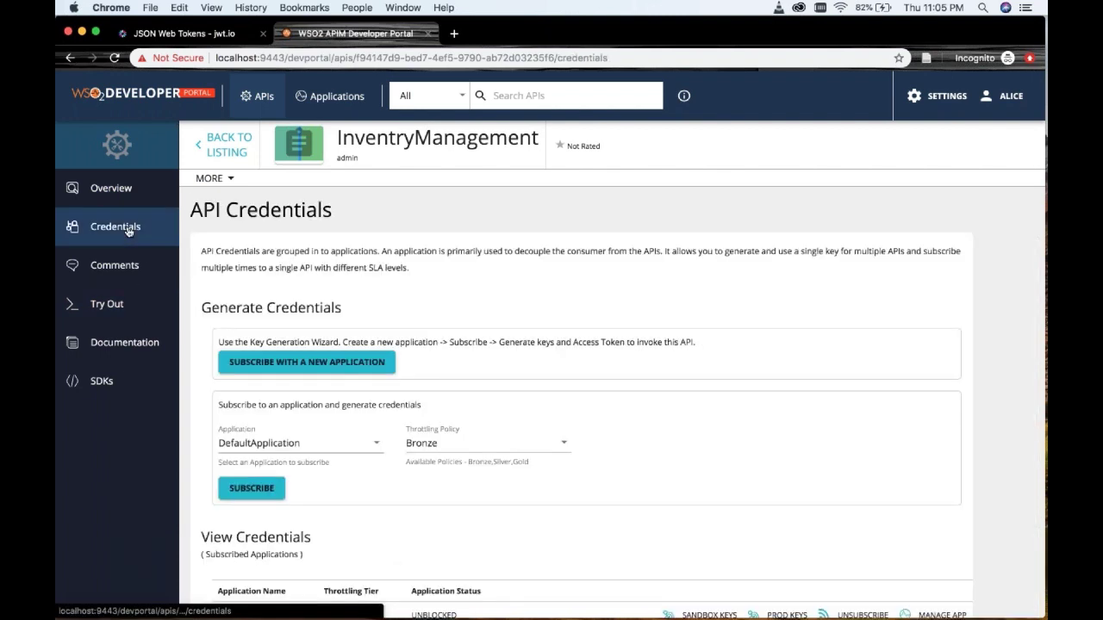
pyautogui.scroll(-2, 128, 229)
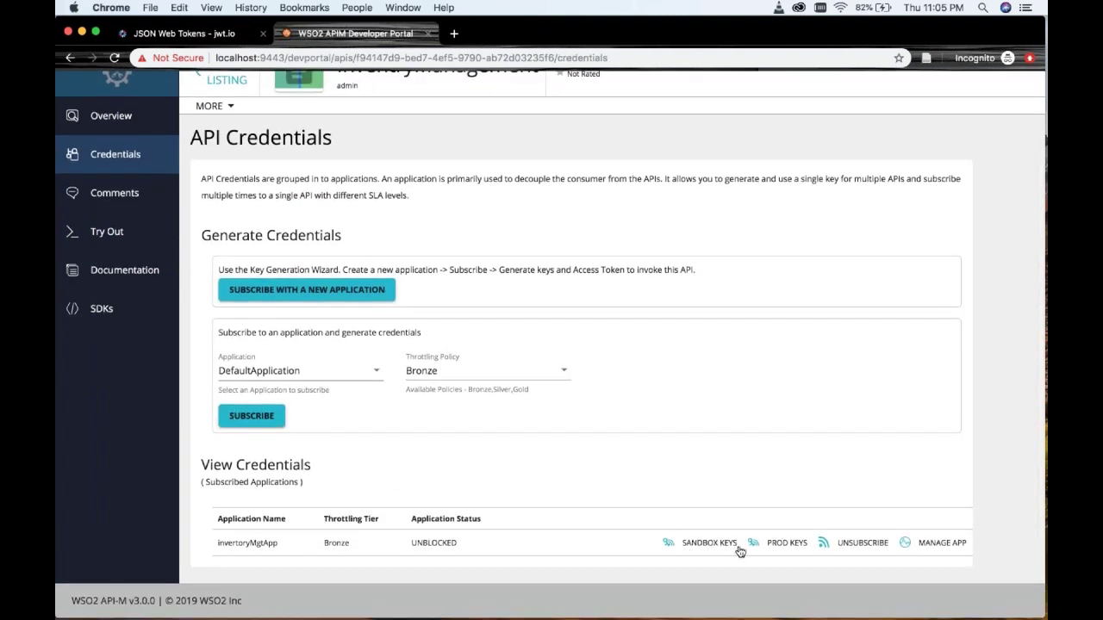
pyautogui.click(788, 544)
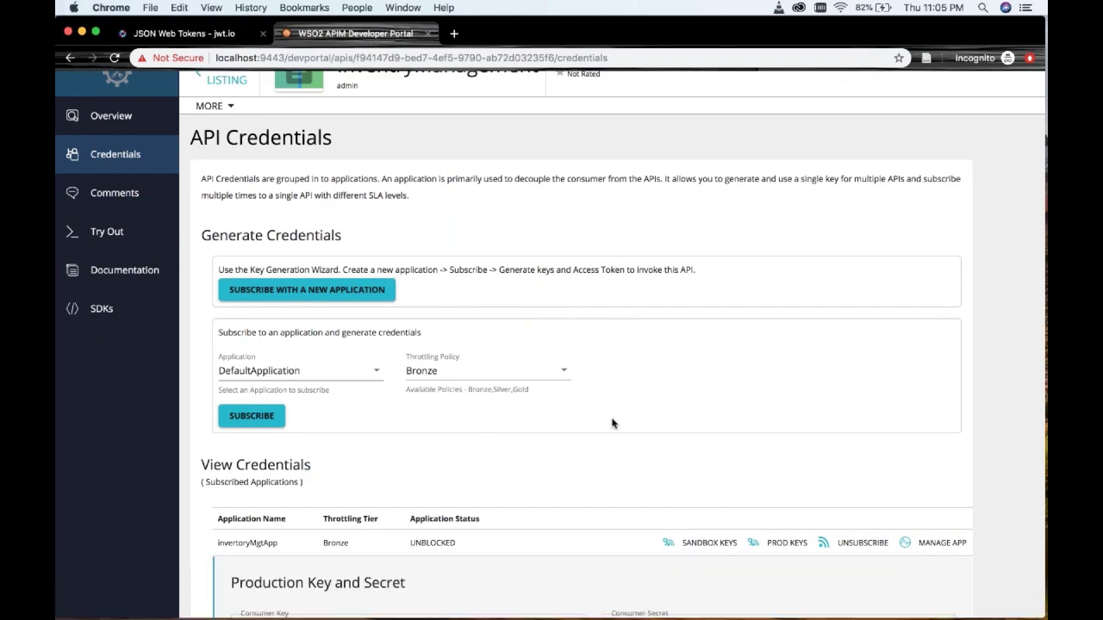
pyautogui.scroll(-5, 612, 423)
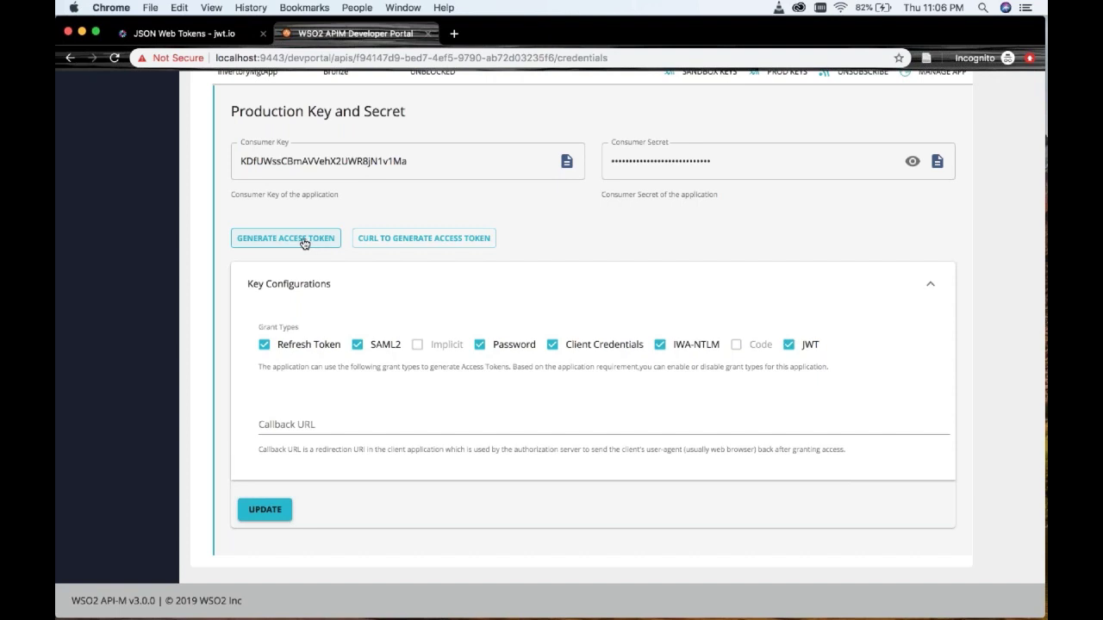
pyautogui.click(303, 243)
# - Generate a token requesting add-products, note it only got default scopes, copy it
pyautogui.click(410, 376)
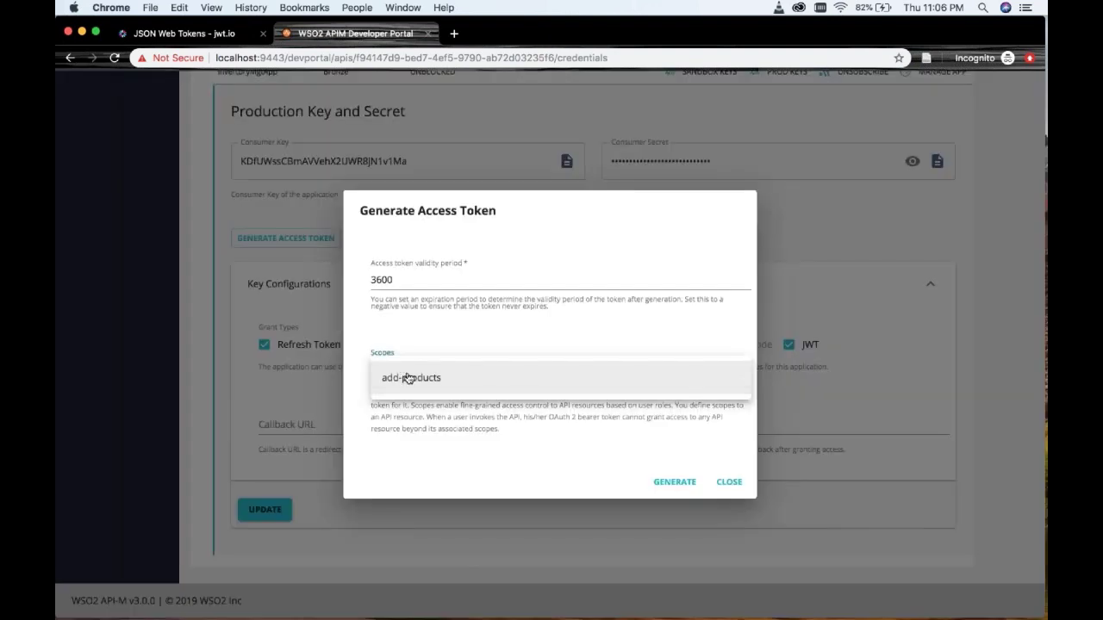
pyautogui.click(410, 377)
pyautogui.click(432, 444)
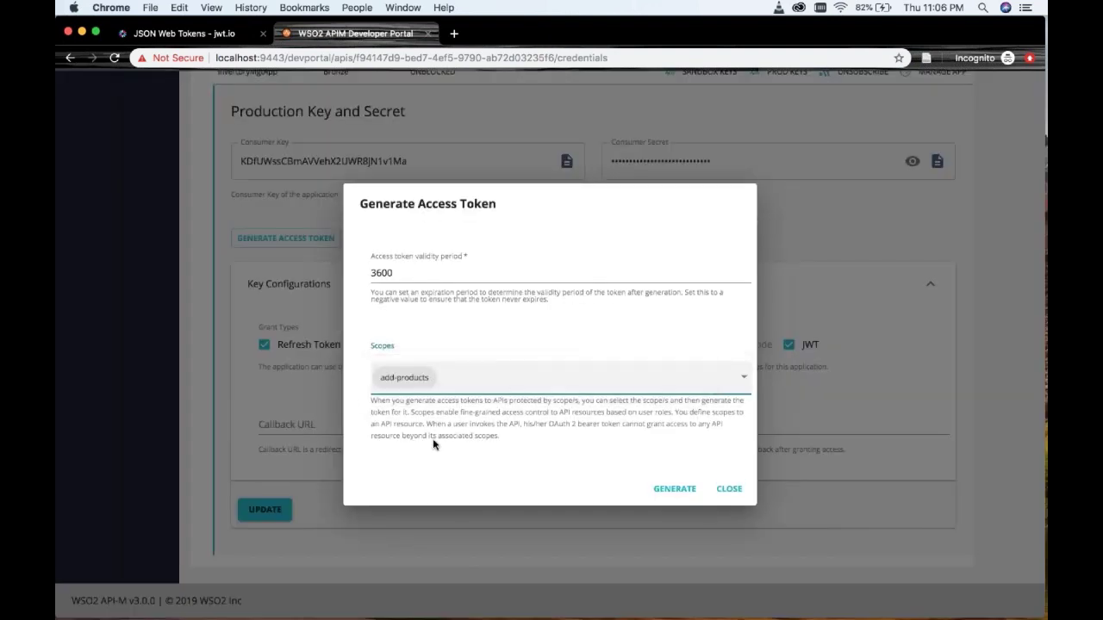
pyautogui.click(675, 489)
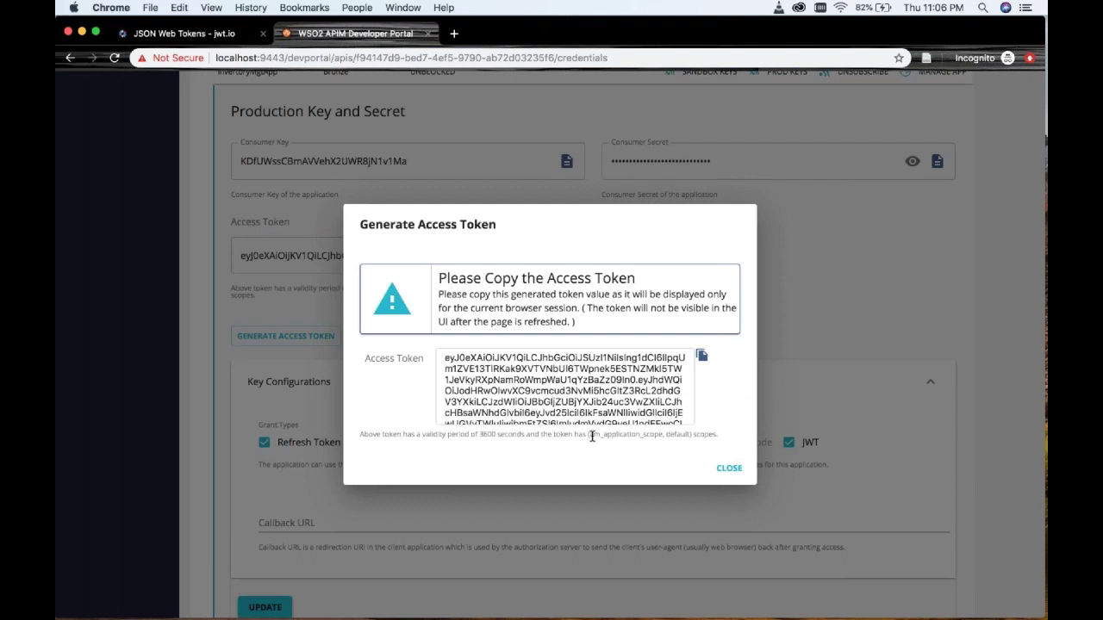
pyautogui.moveTo(589, 435); pyautogui.dragTo(687, 436)
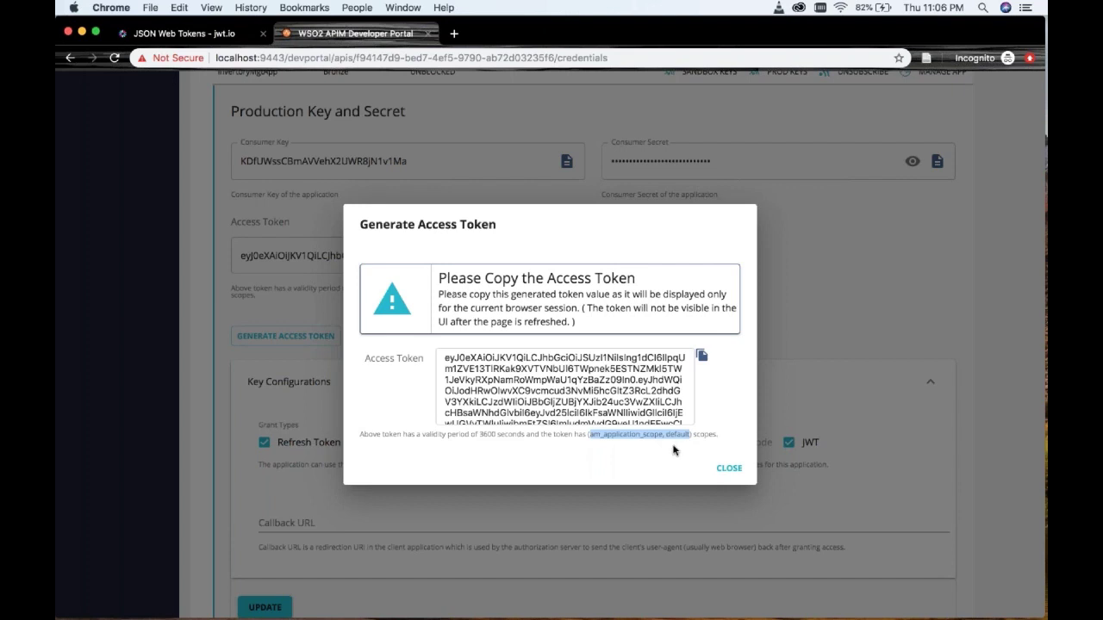
pyautogui.click(670, 436)
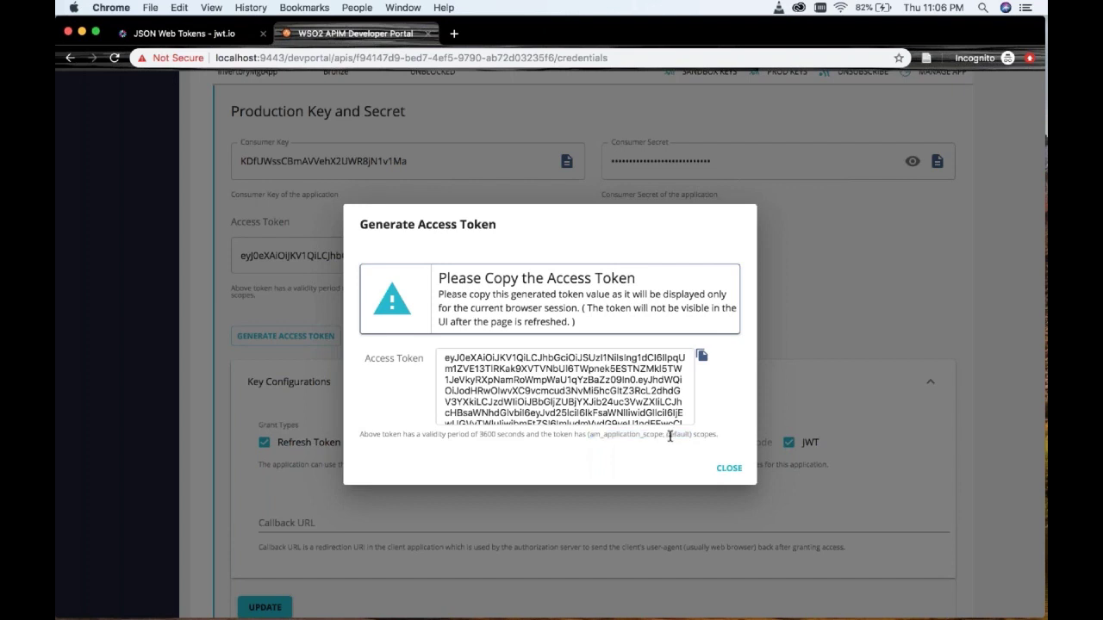
pyautogui.doubleClick(672, 436)
pyautogui.click(702, 357)
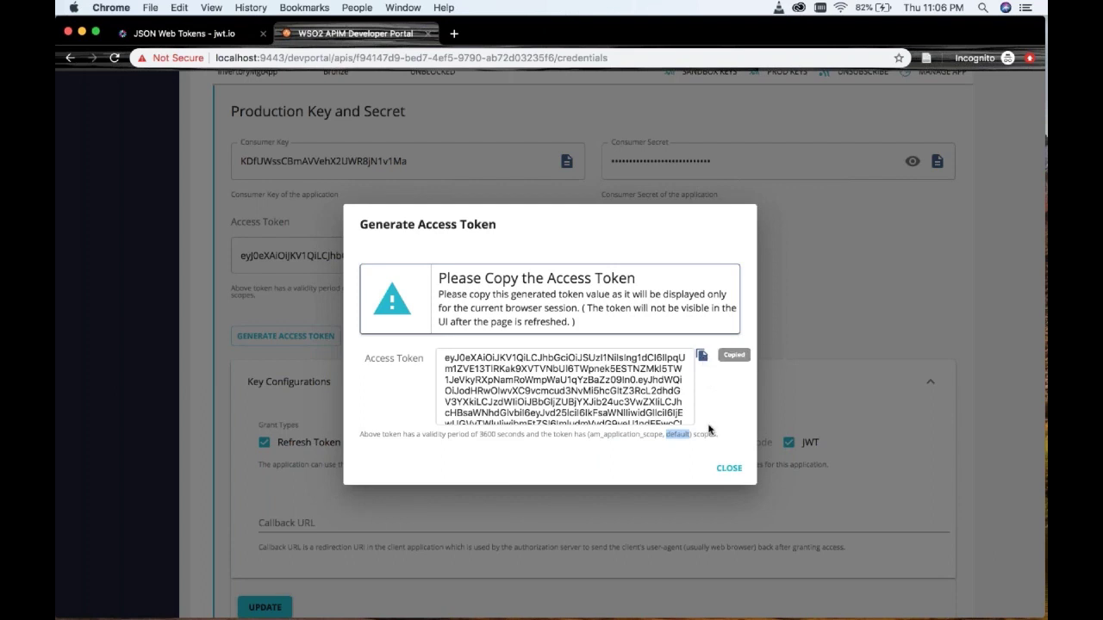
pyautogui.click(729, 468)
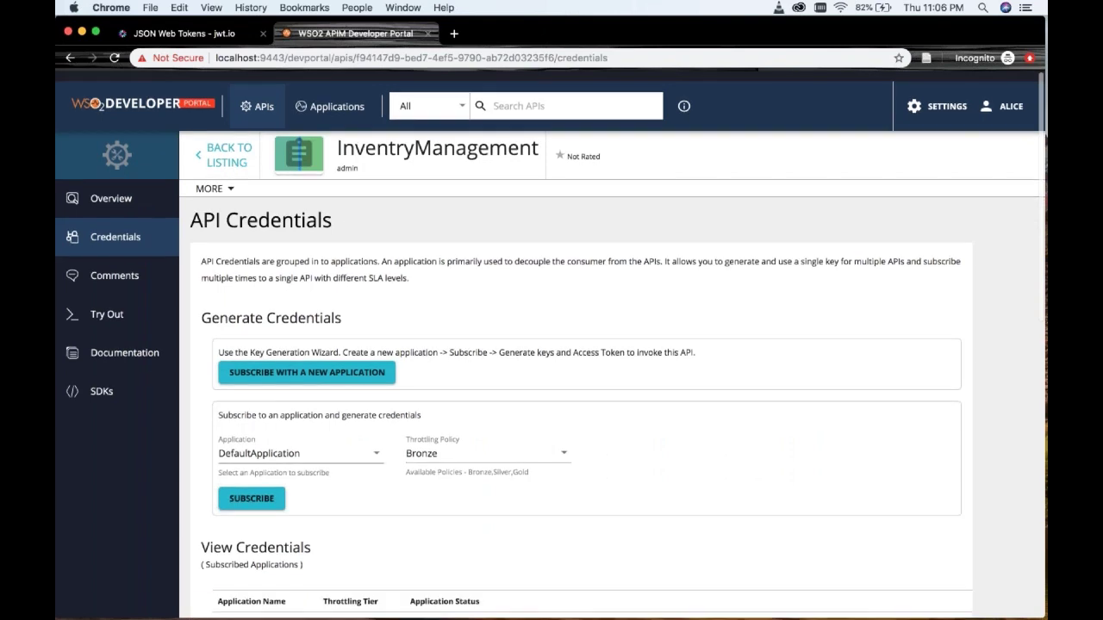
# - Paste the new token into the Try Out page's Access Token field
pyautogui.click(112, 307)
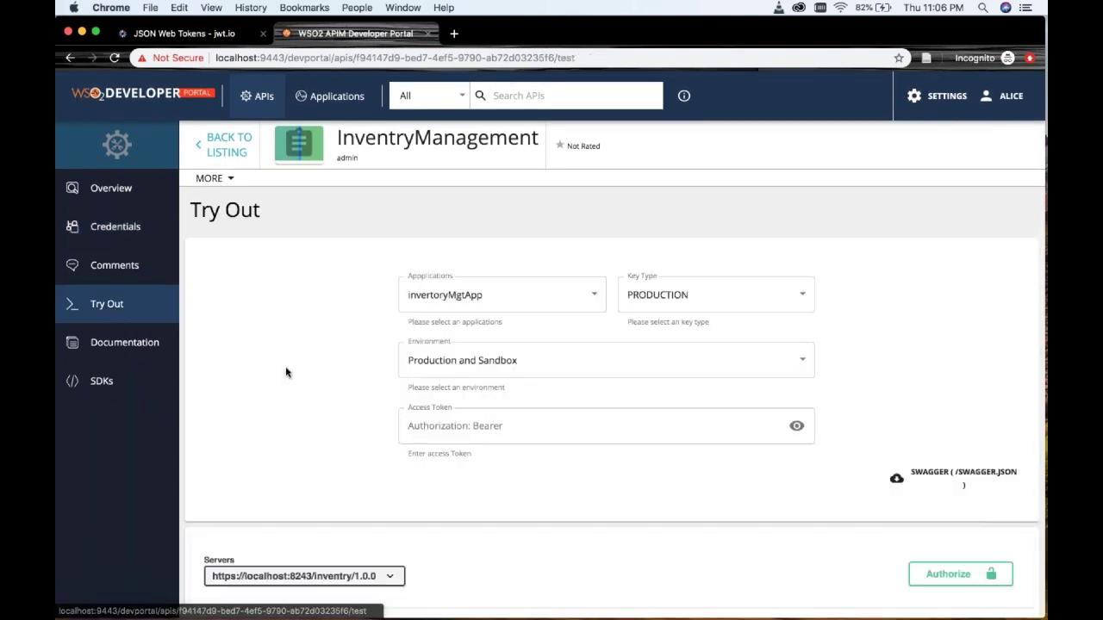
pyautogui.scroll(-3, 287, 372)
pyautogui.scroll(-2, 287, 372)
pyautogui.click(547, 175)
pyautogui.press('super+v')
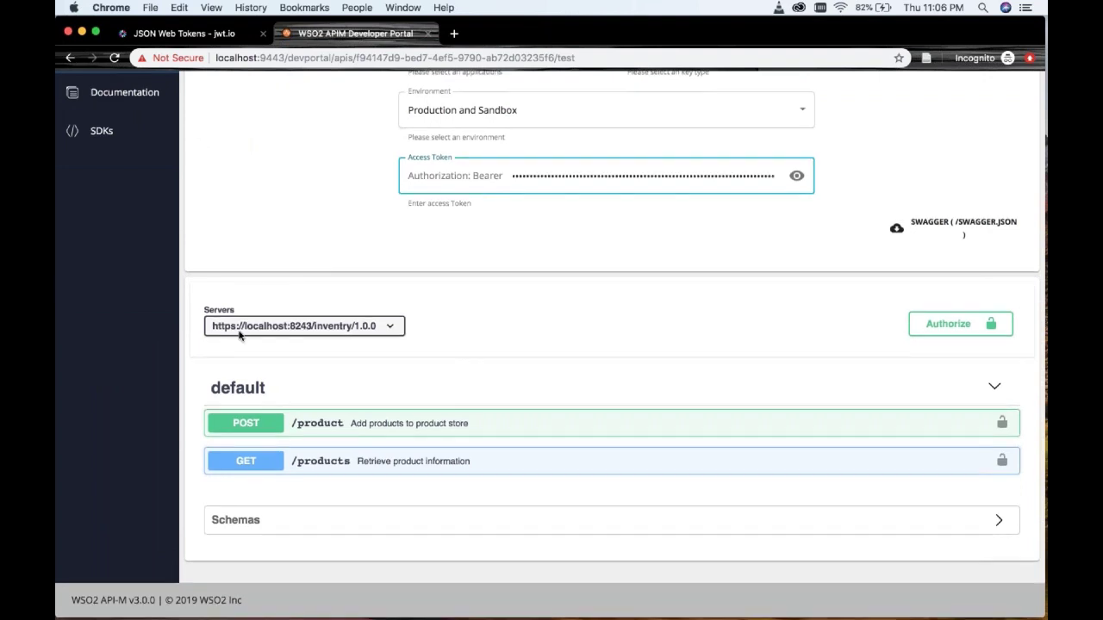
# - Send POST /product with name "Note Books", unitPrice 6, quantity 1000, getting 403 Forbidden
pyautogui.click(240, 425)
pyautogui.scroll(-1, 240, 425)
pyautogui.scroll(-5, 948, 136)
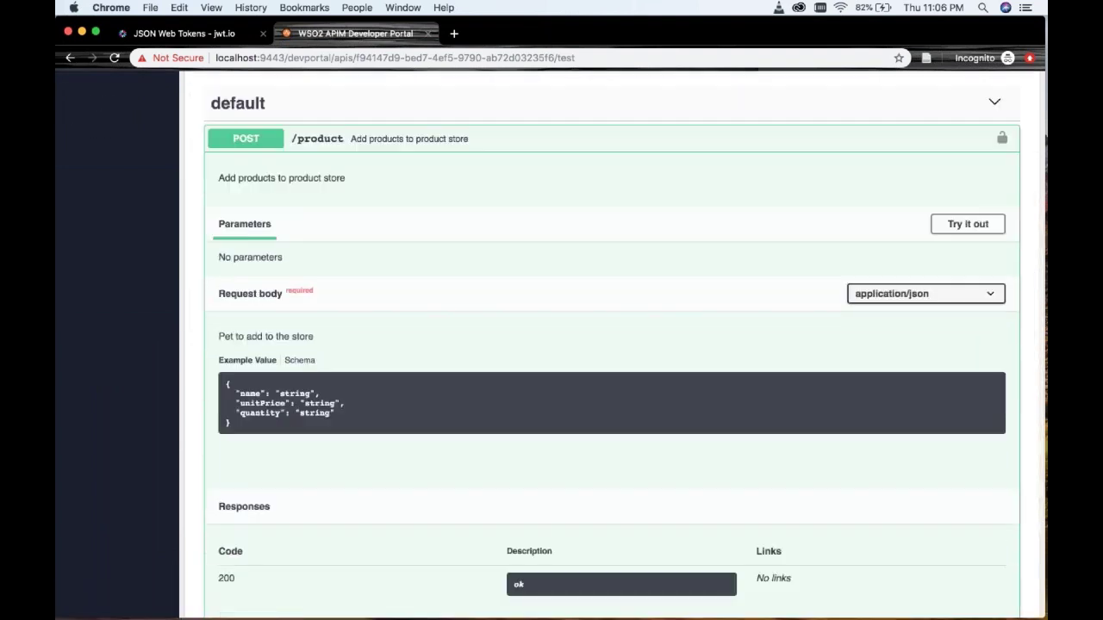
pyautogui.click(957, 131)
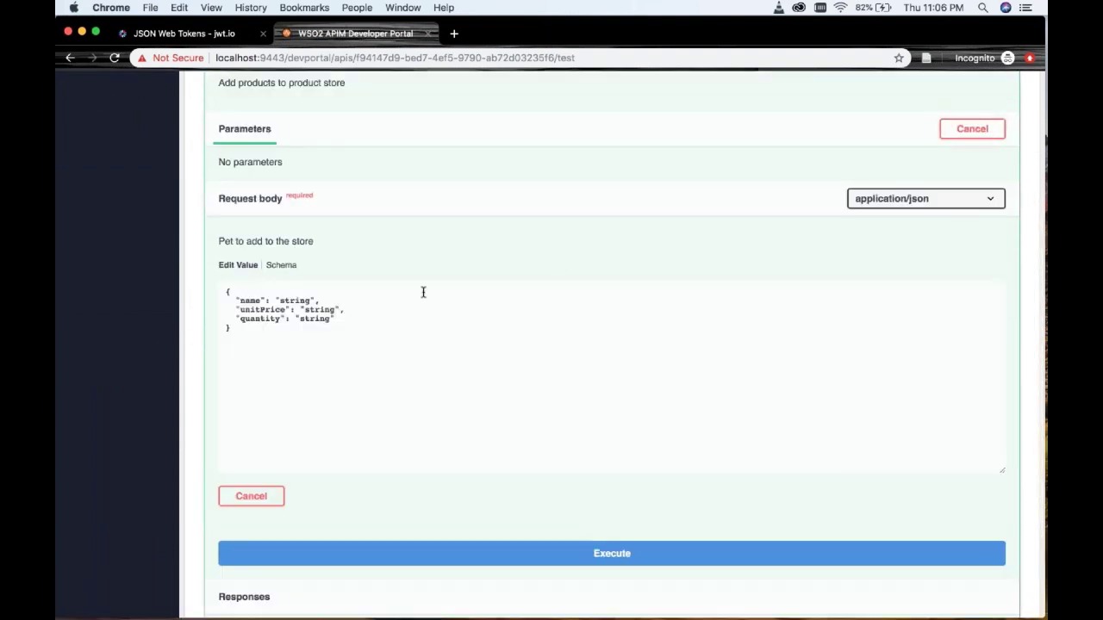
pyautogui.doubleClick(301, 301)
pyautogui.write('Not')
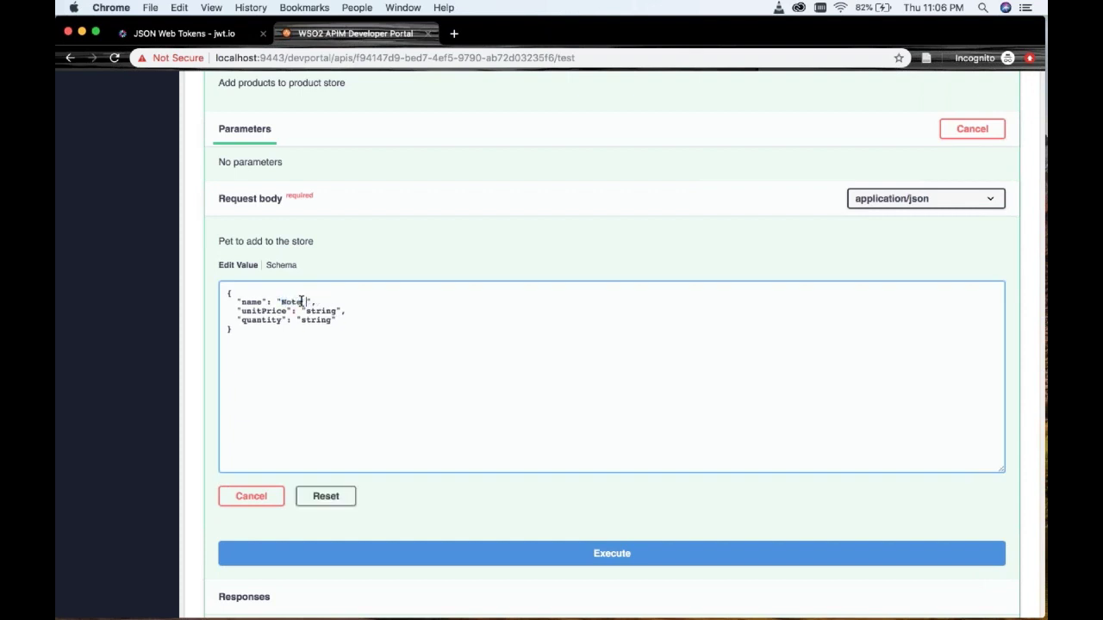
pyautogui.write('e Books')
pyautogui.doubleClick(324, 311)
pyautogui.write('6')
pyautogui.doubleClick(322, 321)
pyautogui.write('1000')
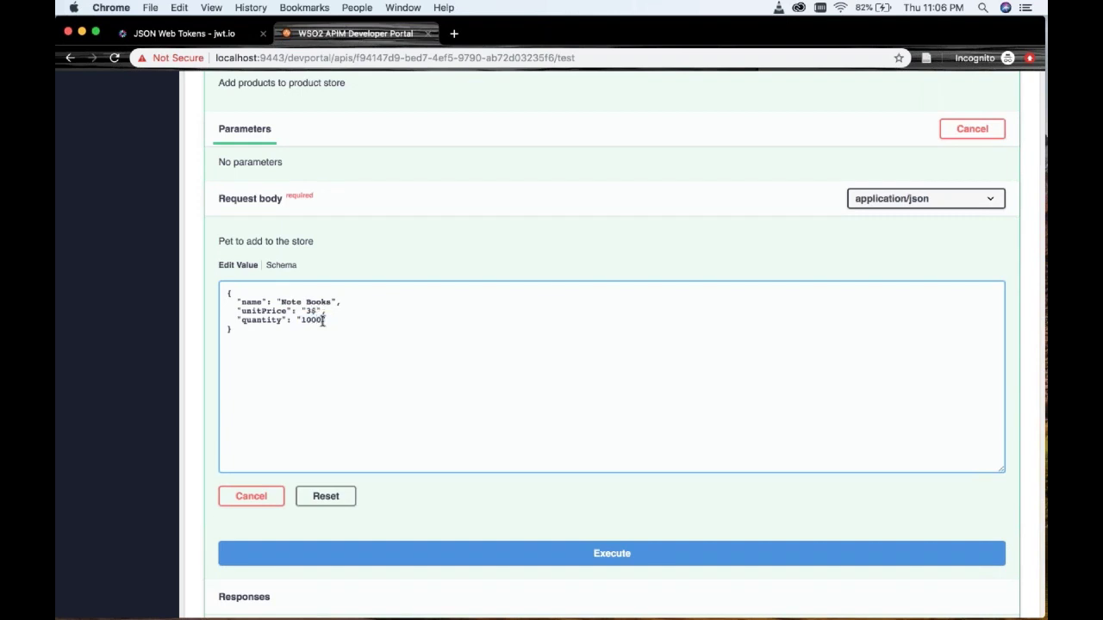
pyautogui.scroll(-2, 374, 480)
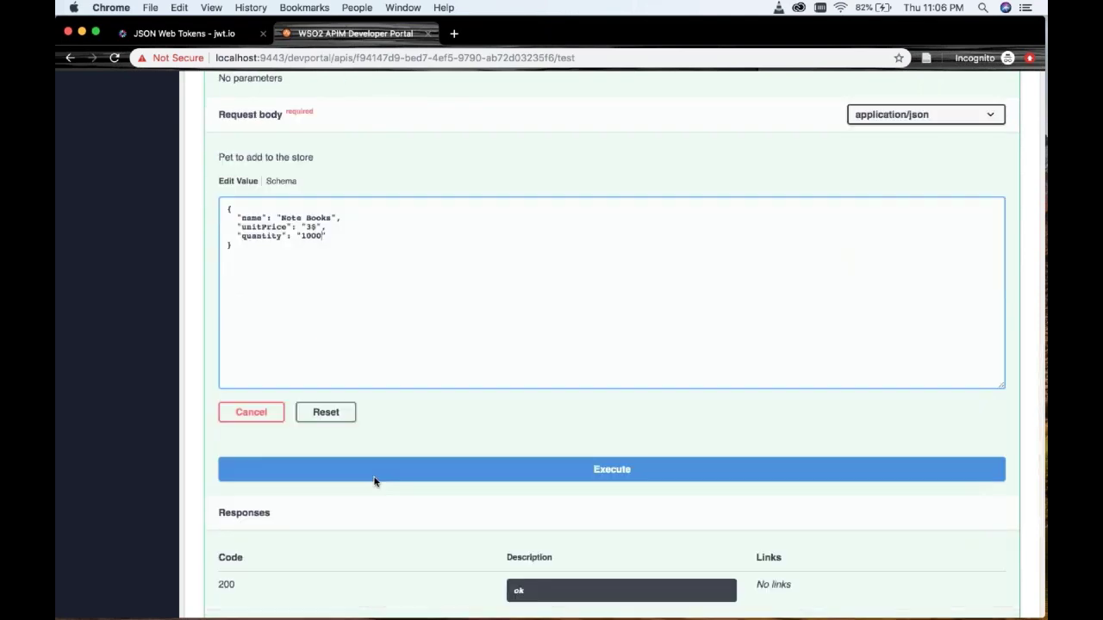
pyautogui.click(374, 479)
pyautogui.scroll(-3, 611, 259)
# - Test GET /products with the same token, getting 200 listing Milk Cartoons and Detergent
pyautogui.scroll(-5, 586, 345)
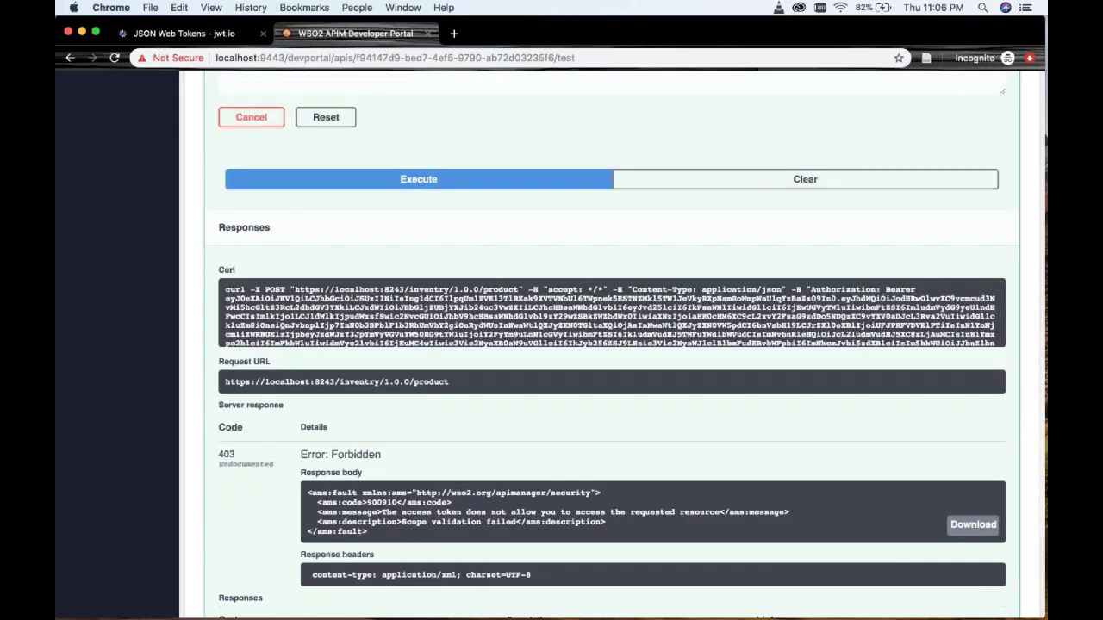
pyautogui.scroll(-1, 554, 395)
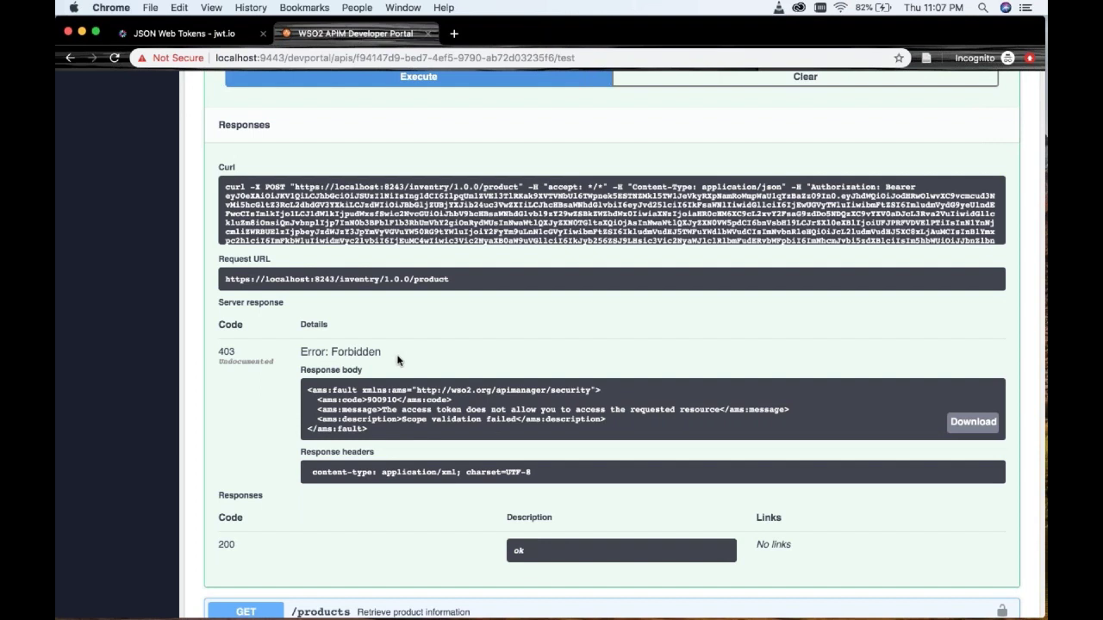
pyautogui.scroll(-4, 398, 360)
pyautogui.click(285, 457)
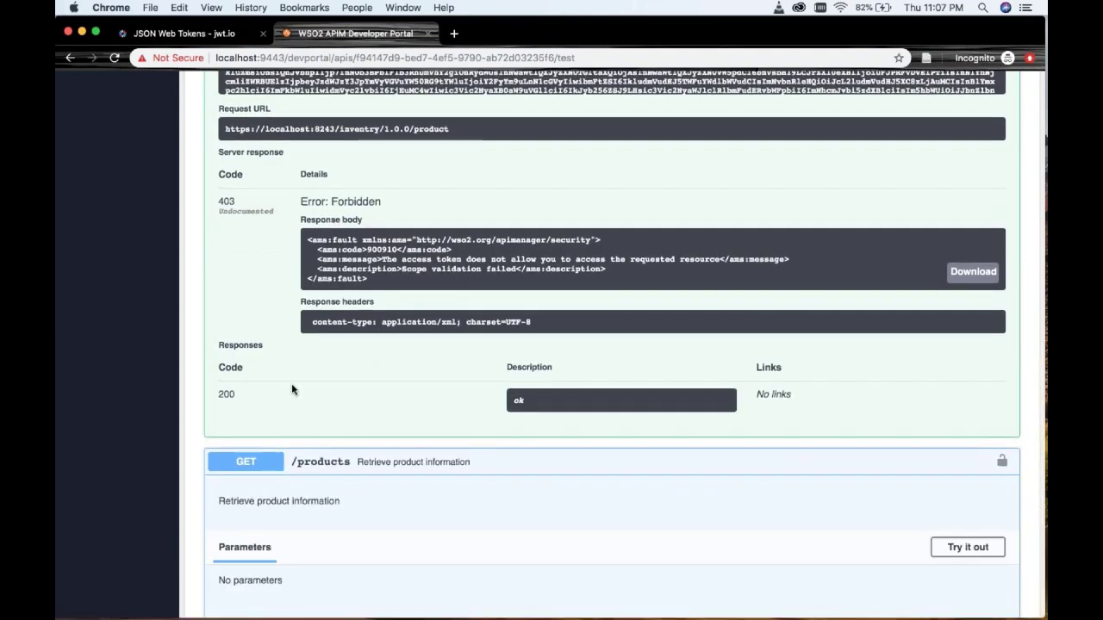
pyautogui.scroll(-5, 291, 389)
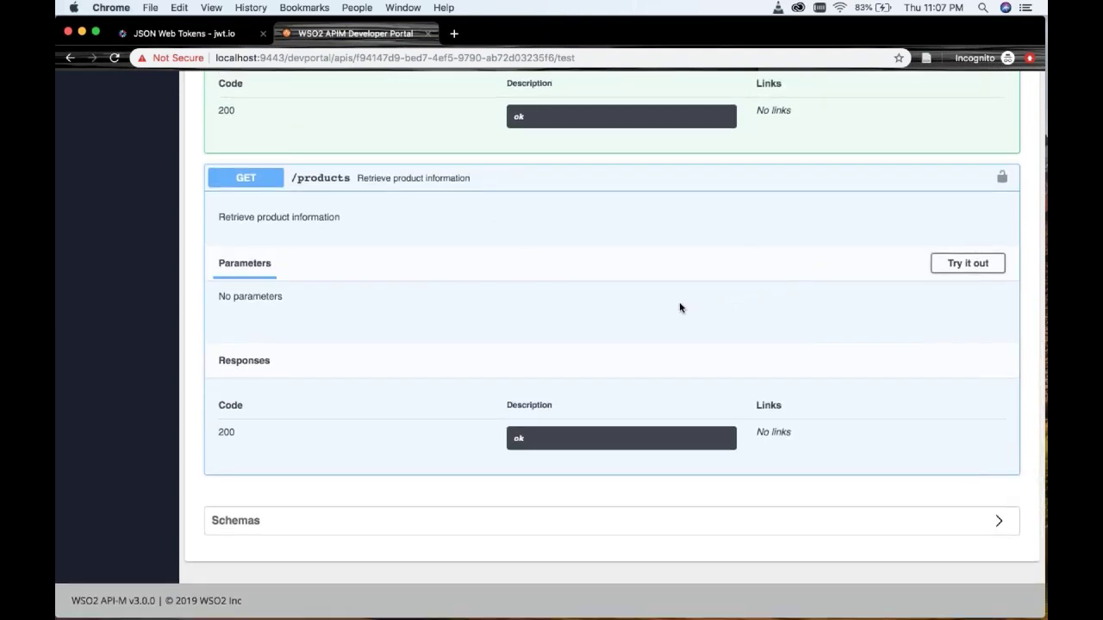
pyautogui.click(957, 262)
pyautogui.click(646, 349)
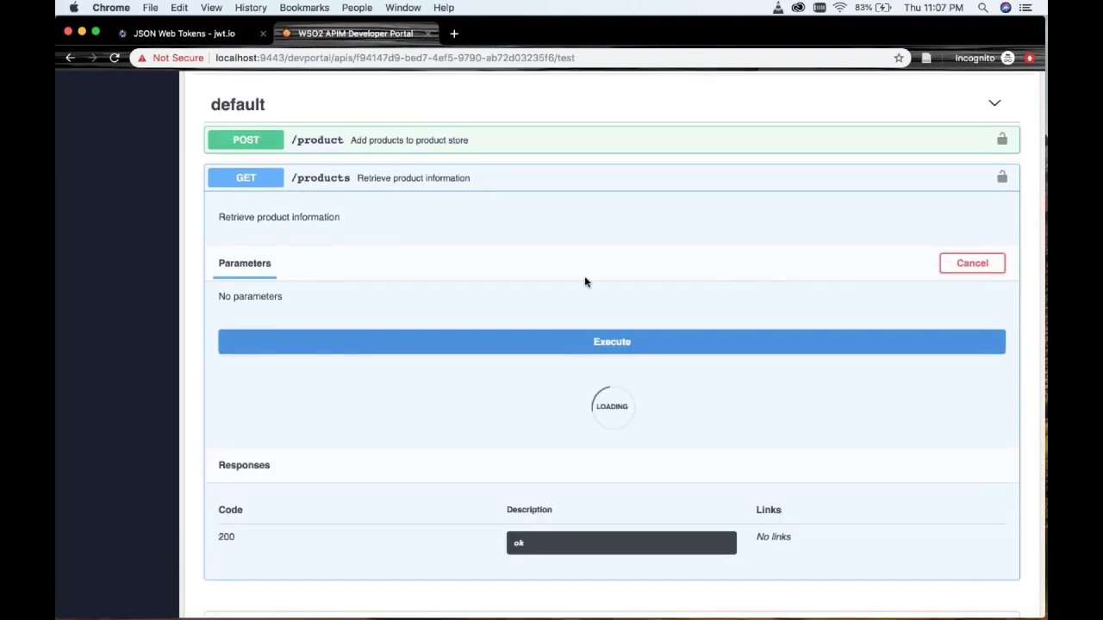
pyautogui.scroll(-3, 585, 281)
pyautogui.scroll(-10, 584, 281)
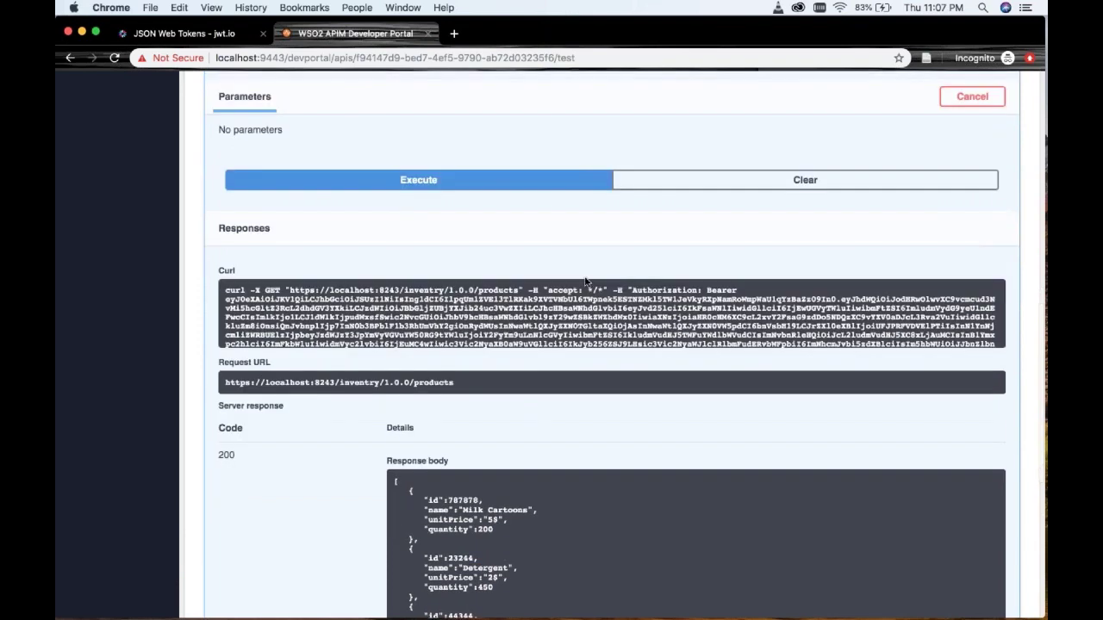